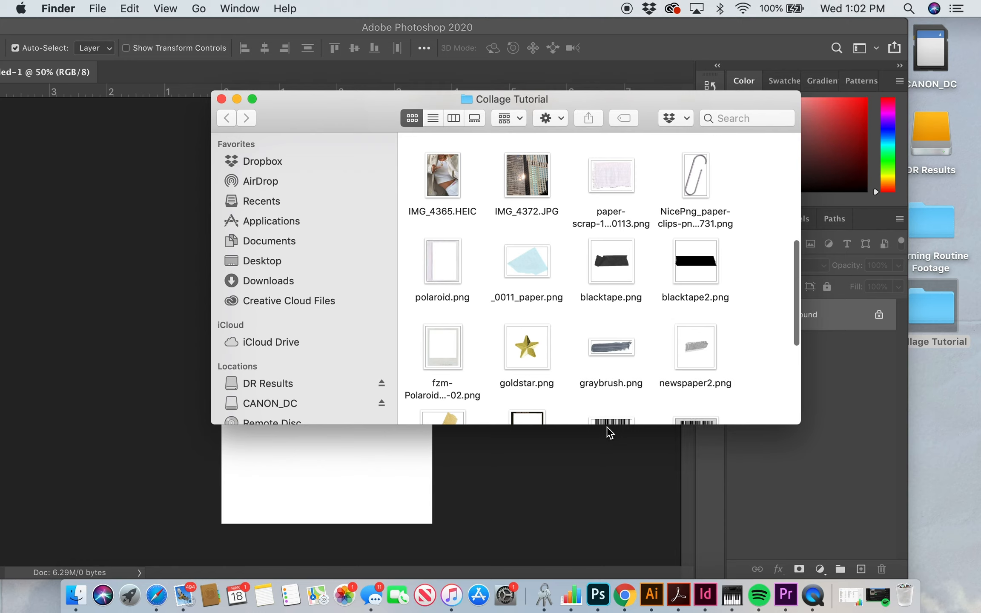
Step: Place IMG_2812.JPG from the Collage Tutorial folder in the canvas's lower-left corner, scaled to about 14%
{"action": "scroll", "coordinate": [757, 322], "scroll_direction": "down", "scroll_amount": 10}
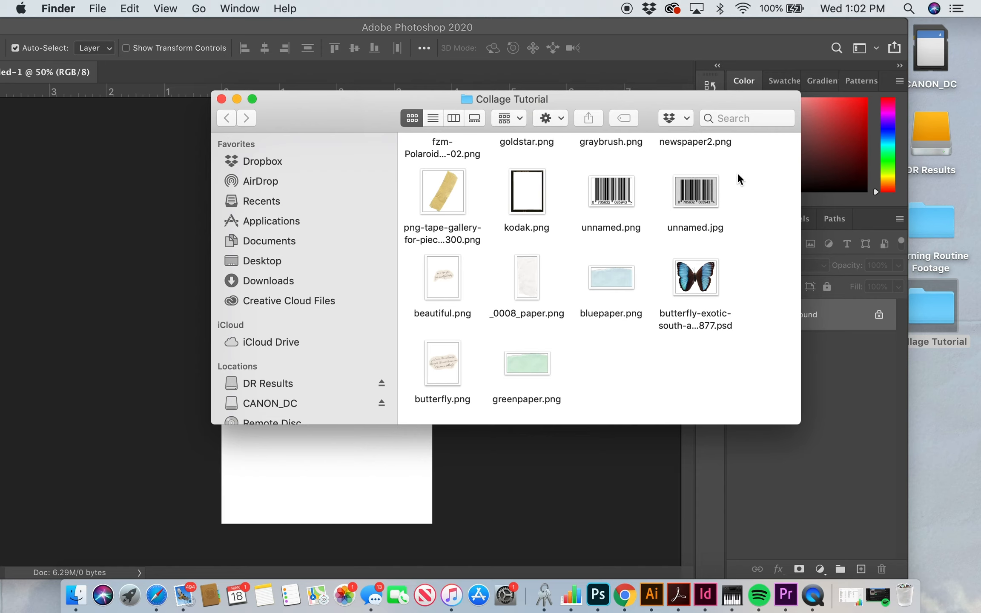
{"action": "scroll", "coordinate": [737, 171], "scroll_direction": "up", "scroll_amount": 5}
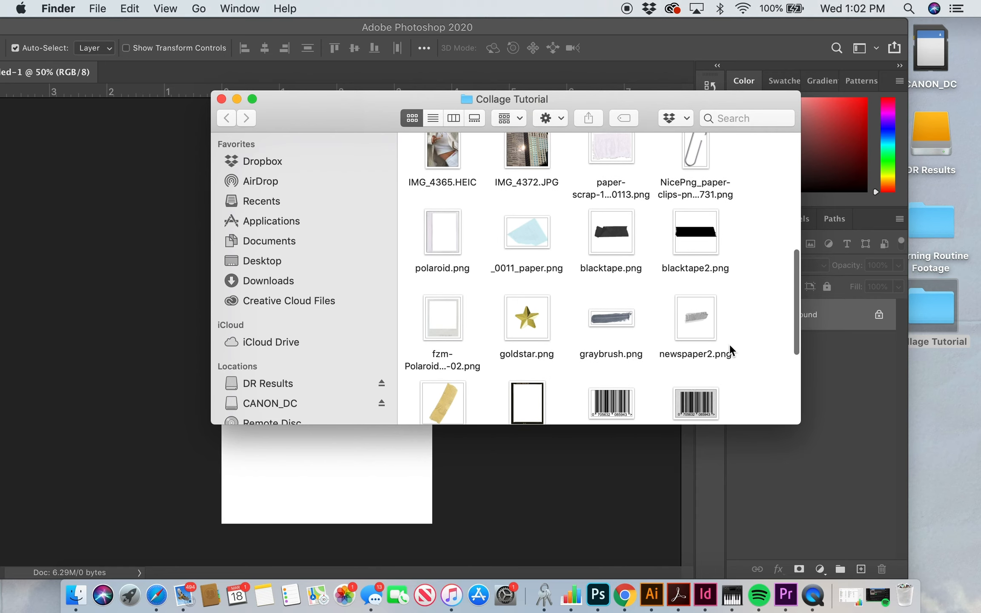
{"action": "scroll", "coordinate": [758, 241], "scroll_direction": "up", "scroll_amount": 15}
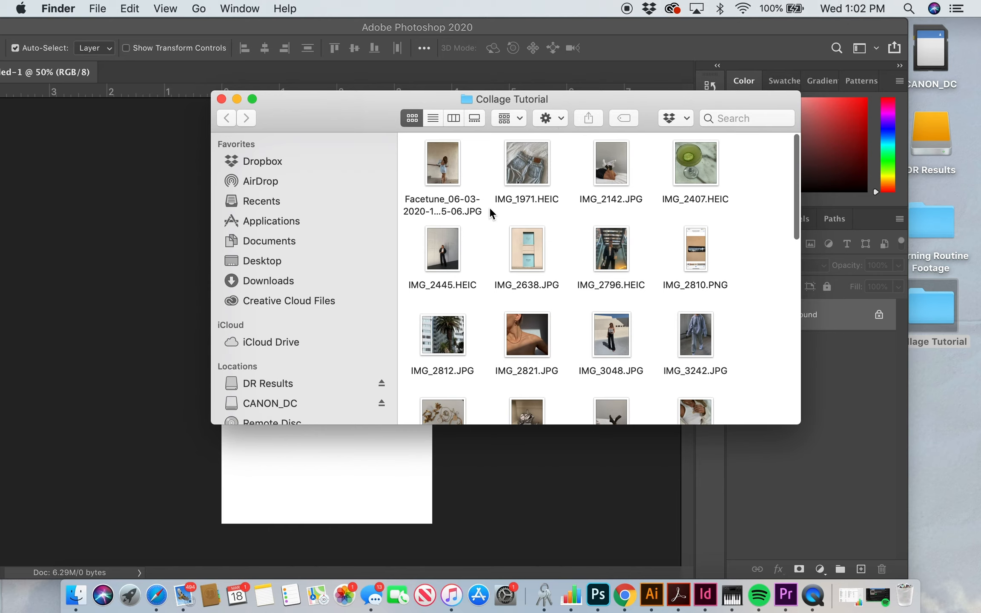
{"action": "left_click_drag", "start_coordinate": [457, 338], "coordinate": [349, 448]}
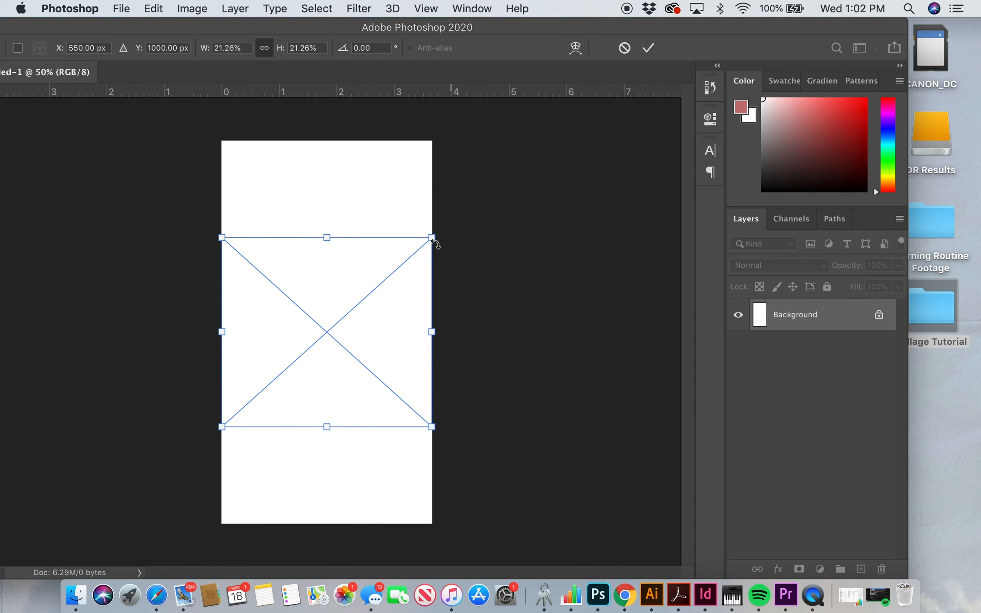
{"action": "left_click_drag", "start_coordinate": [432, 238], "coordinate": [363, 303]}
{"action": "left_click_drag", "start_coordinate": [297, 346], "coordinate": [289, 443]}
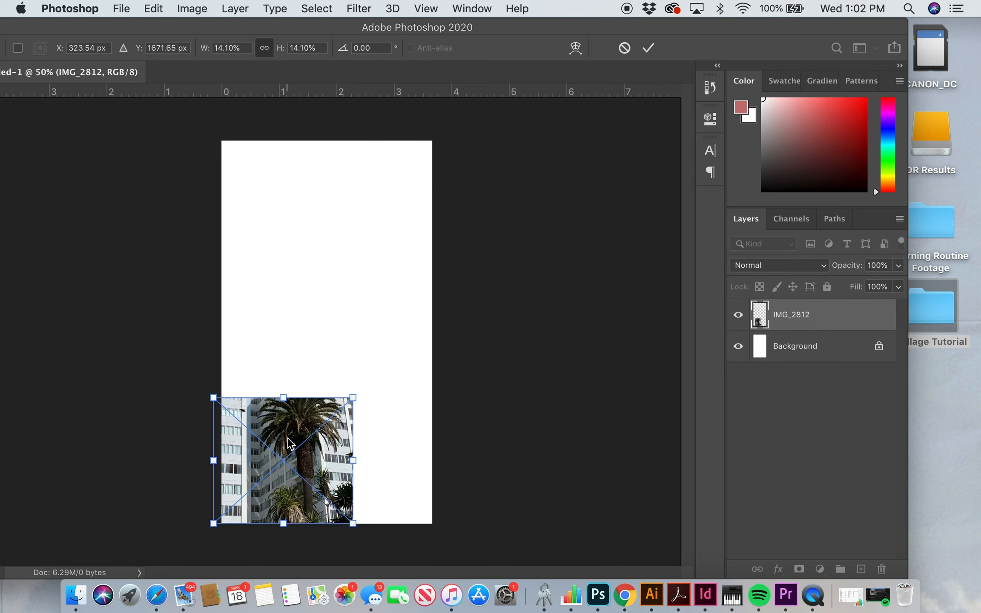
{"action": "key", "text": "Return"}
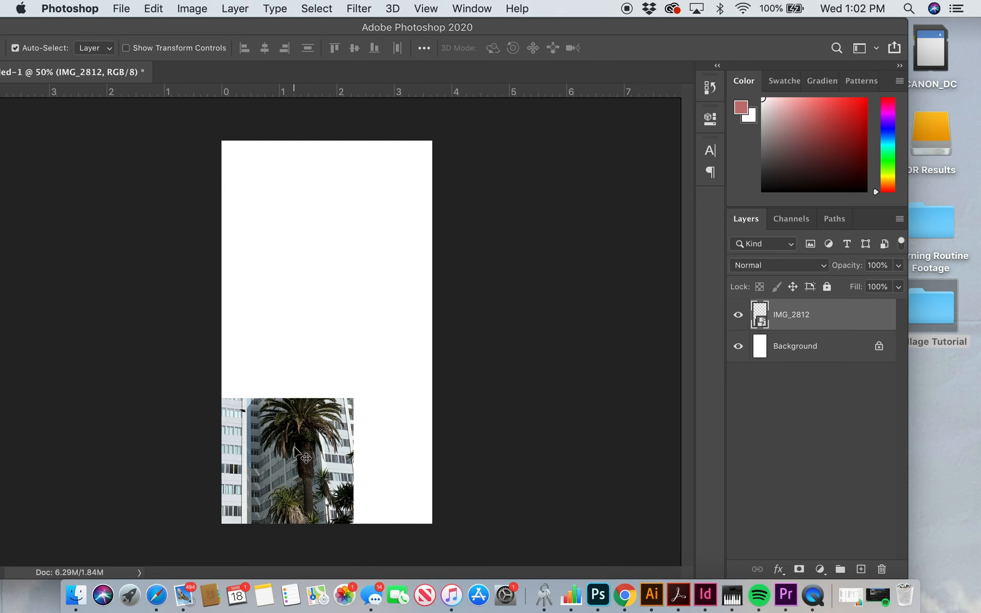
Step: Enlarge the palm tree photo slightly up and to the right, keeping its lower-left corner in place
{"action": "left_click_drag", "start_coordinate": [294, 447], "coordinate": [305, 443]}
{"action": "key", "text": "super+t"}
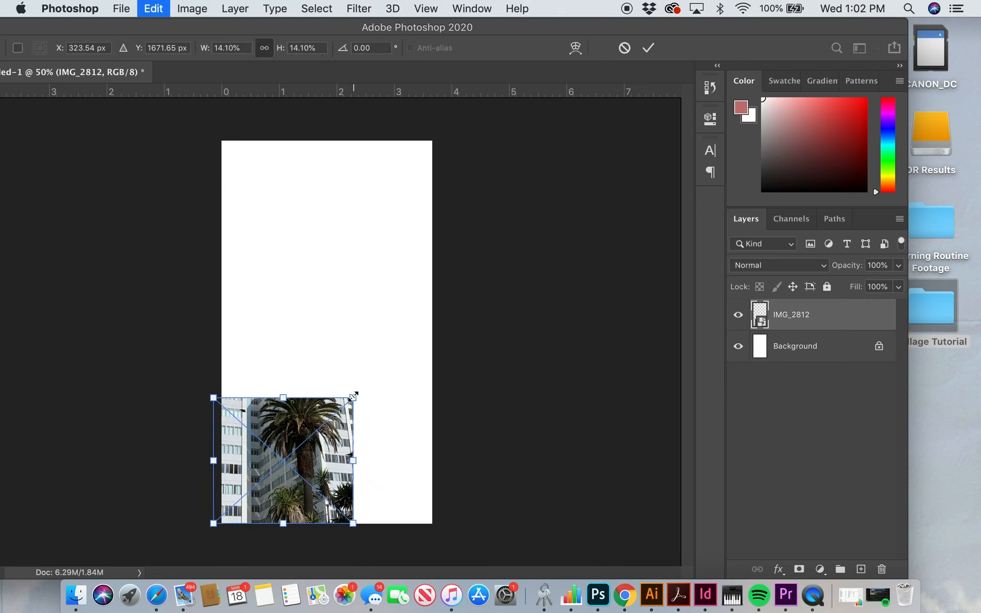
{"action": "left_click_drag", "start_coordinate": [353, 397], "coordinate": [372, 381]}
{"action": "key", "text": "Return"}
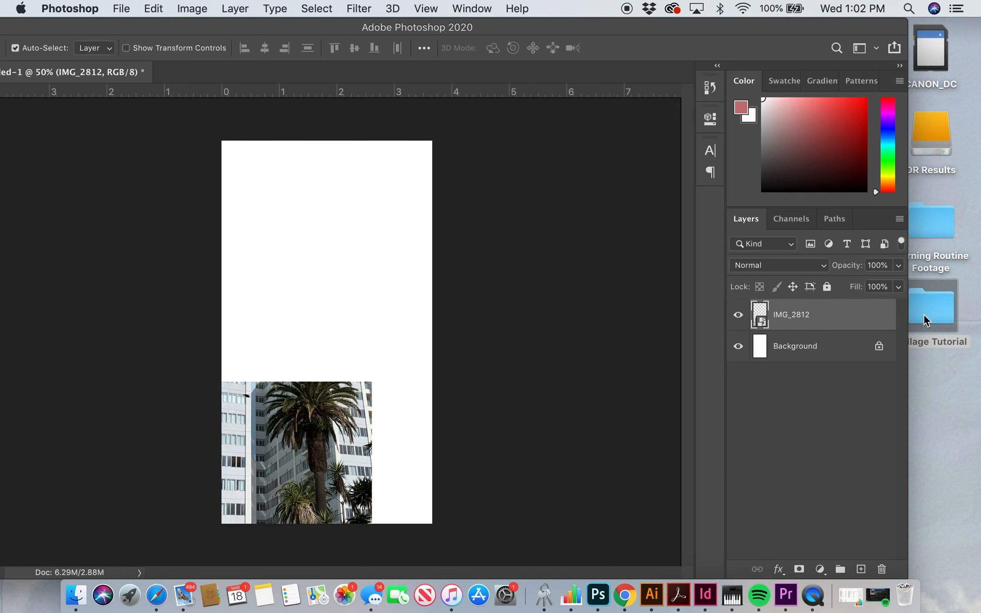
Step: Place IMG_1971.HEIC from the Collage Tutorial folder near the canvas's upper-right corner, scaled to about 4.3%
{"action": "double_click", "coordinate": [924, 320]}
{"action": "left_click", "coordinate": [560, 307]}
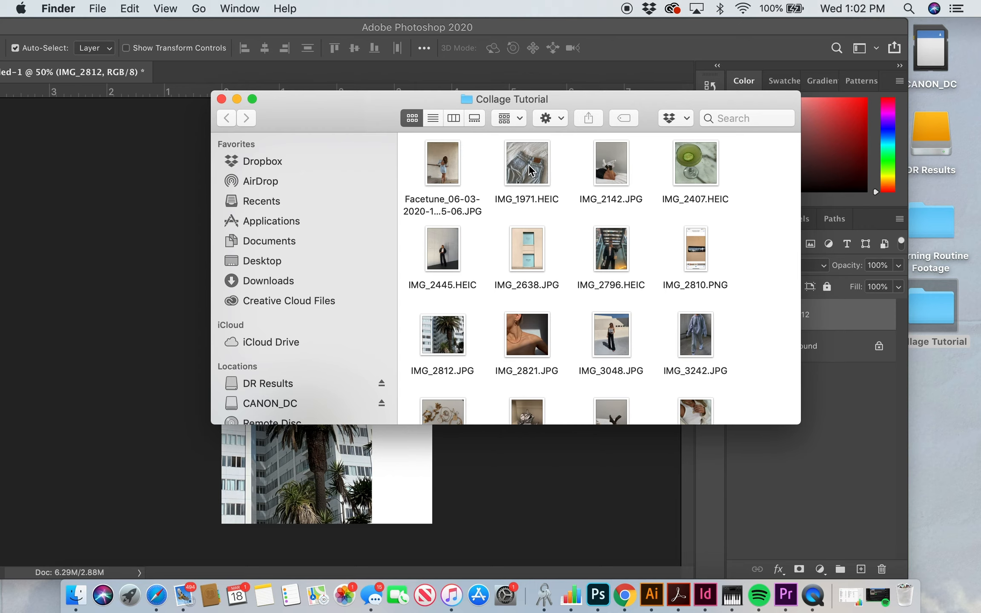
{"action": "left_click_drag", "start_coordinate": [530, 170], "coordinate": [340, 468]}
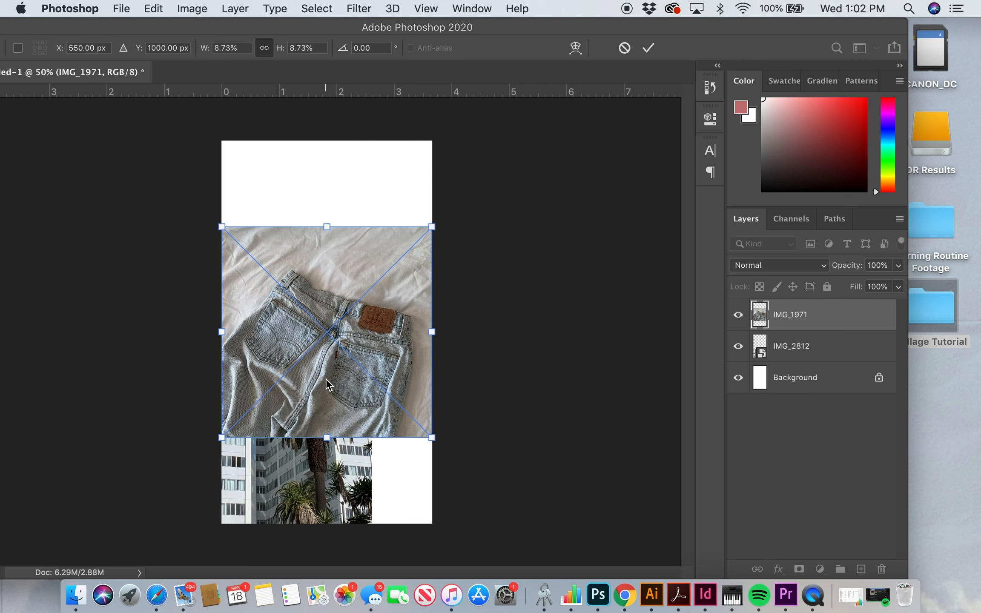
{"action": "left_click_drag", "start_coordinate": [222, 438], "coordinate": [304, 350]}
{"action": "left_click_drag", "start_coordinate": [396, 220], "coordinate": [368, 214]}
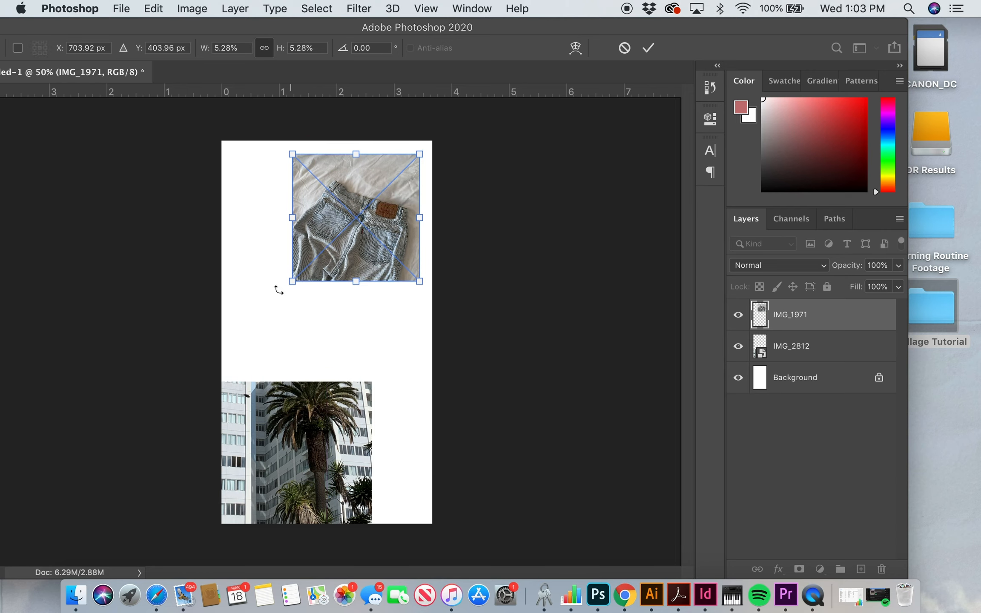
{"action": "left_click_drag", "start_coordinate": [292, 280], "coordinate": [321, 260]}
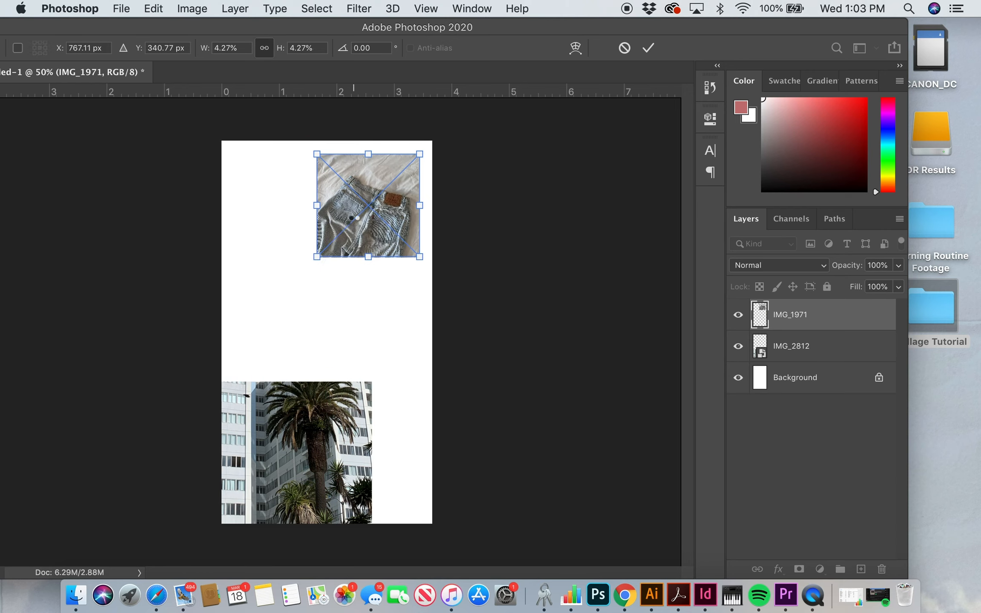
{"action": "key", "text": "Return"}
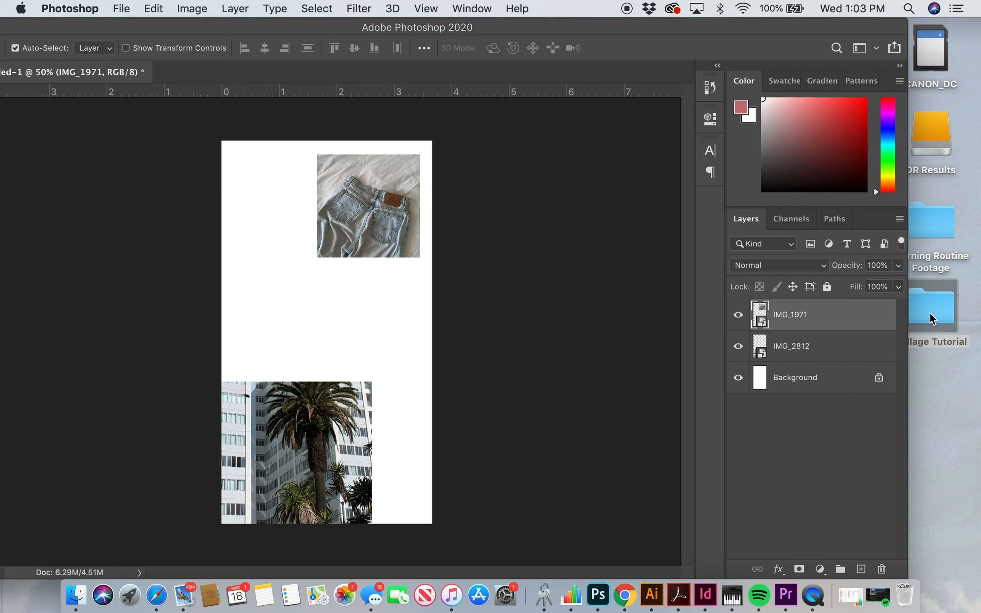
Step: Place IMG_2142.JPG against the canvas's left edge, scaled to about half the canvas width, beside the jeans photo
{"action": "double_click", "coordinate": [931, 318]}
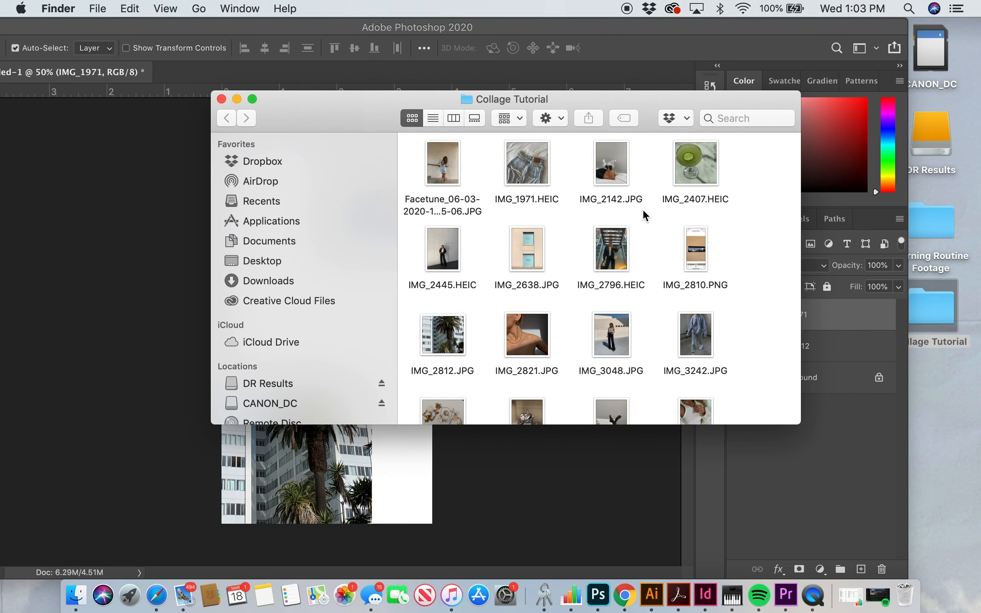
{"action": "left_click_drag", "start_coordinate": [611, 166], "coordinate": [346, 319]}
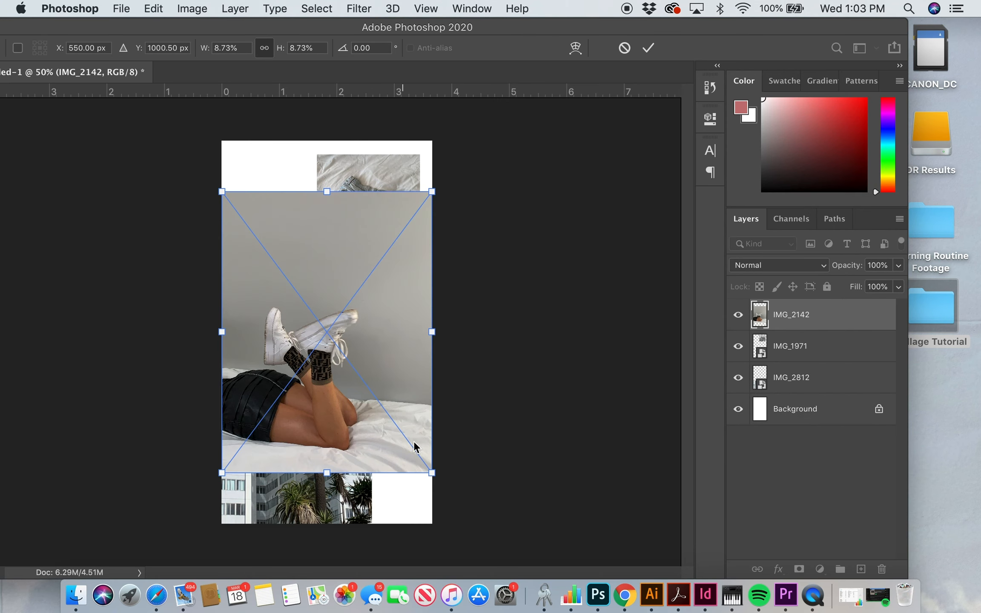
{"action": "left_click_drag", "start_coordinate": [433, 471], "coordinate": [336, 318]}
{"action": "key", "text": "Return"}
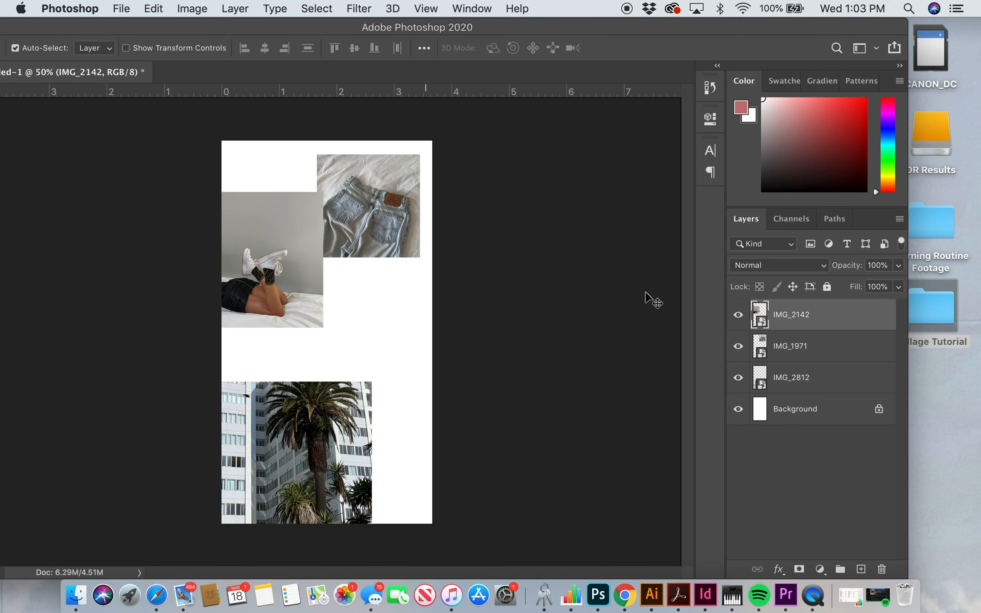
Step: Place IMG_2638.JPG against the canvas's right edge just below the jeans, scaled to about 16.4%
{"action": "double_click", "coordinate": [930, 311]}
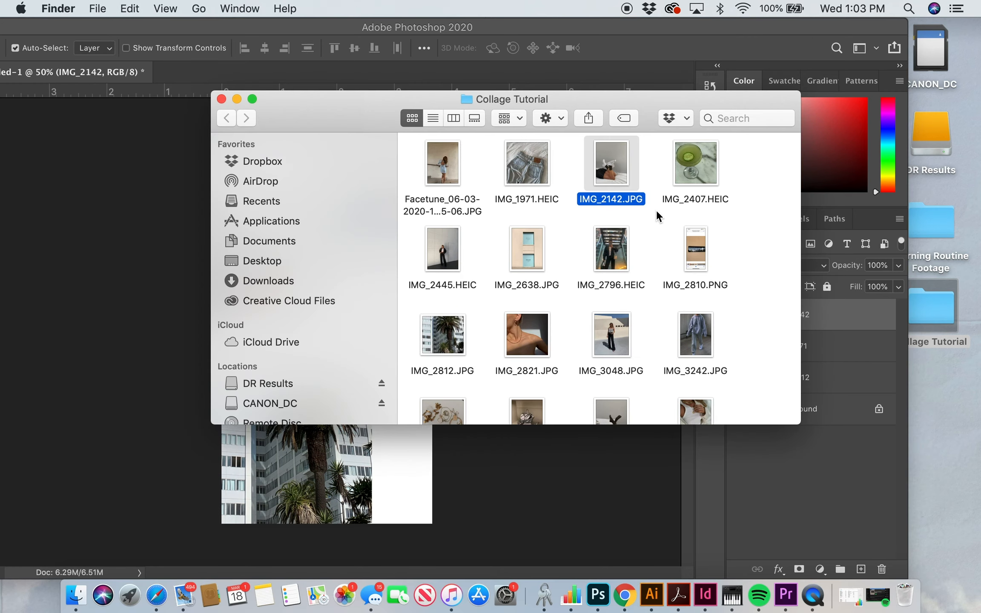
{"action": "left_click_drag", "start_coordinate": [531, 261], "coordinate": [405, 520]}
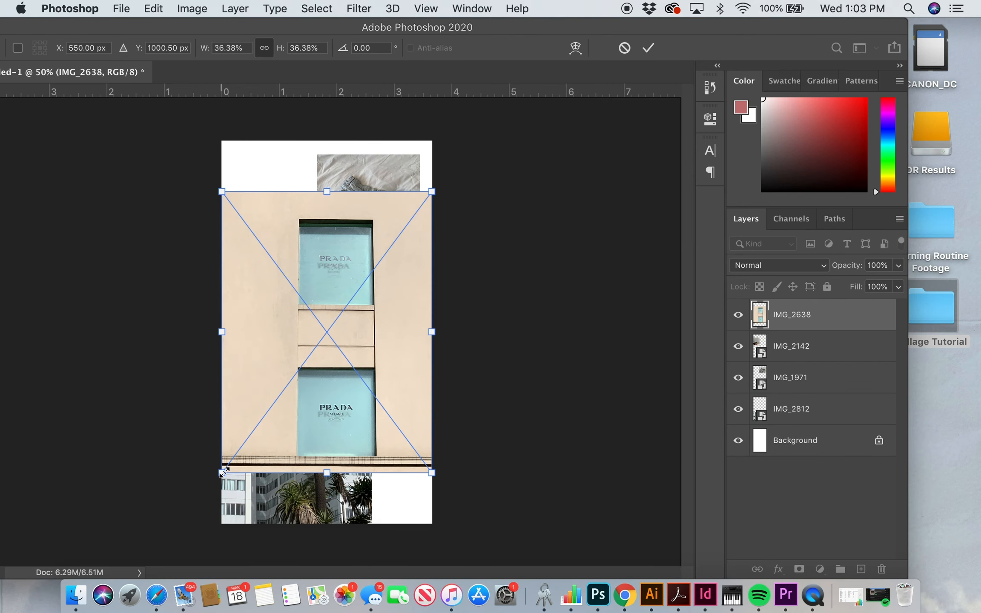
{"action": "left_click_drag", "start_coordinate": [222, 471], "coordinate": [337, 318]}
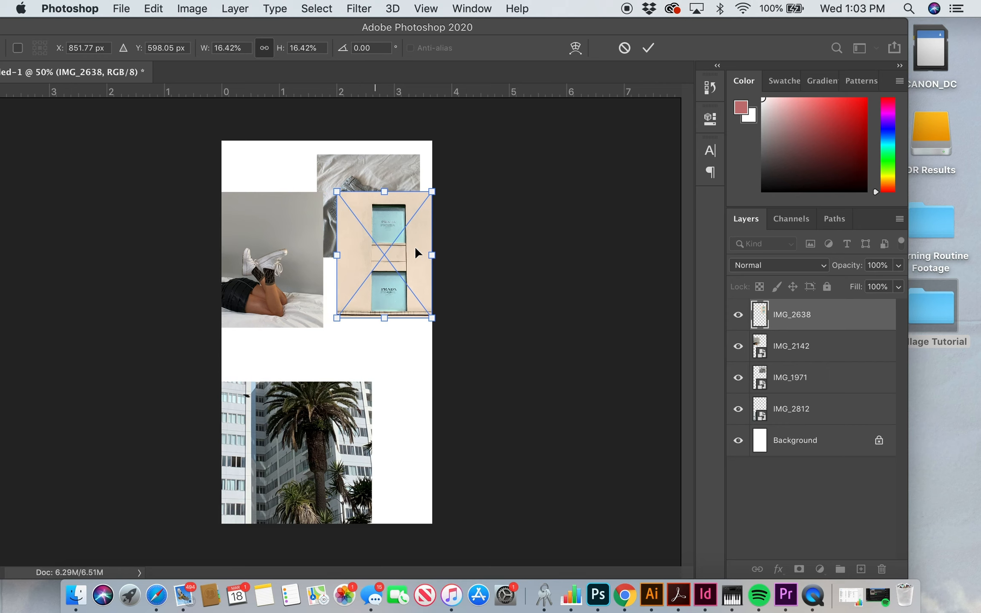
{"action": "left_click_drag", "start_coordinate": [414, 253], "coordinate": [416, 305]}
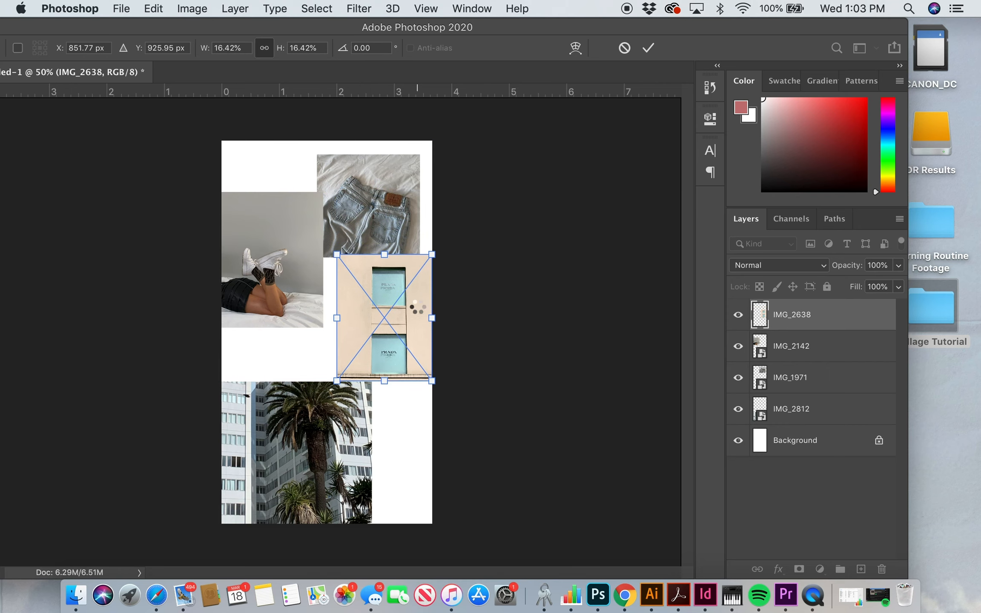
{"action": "key", "text": "Return"}
{"action": "double_click", "coordinate": [933, 309]}
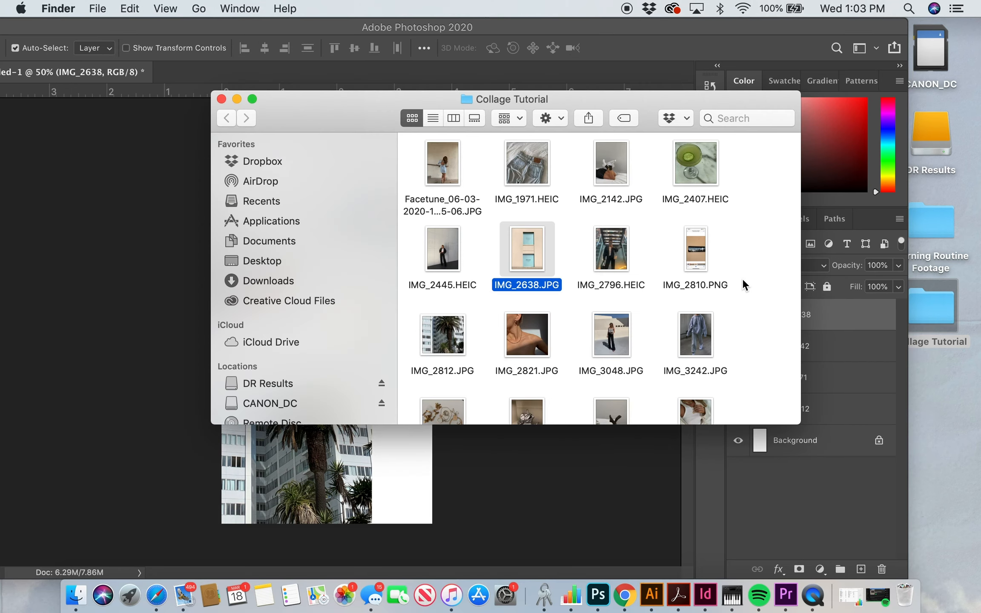
{"action": "left_click", "coordinate": [655, 262]}
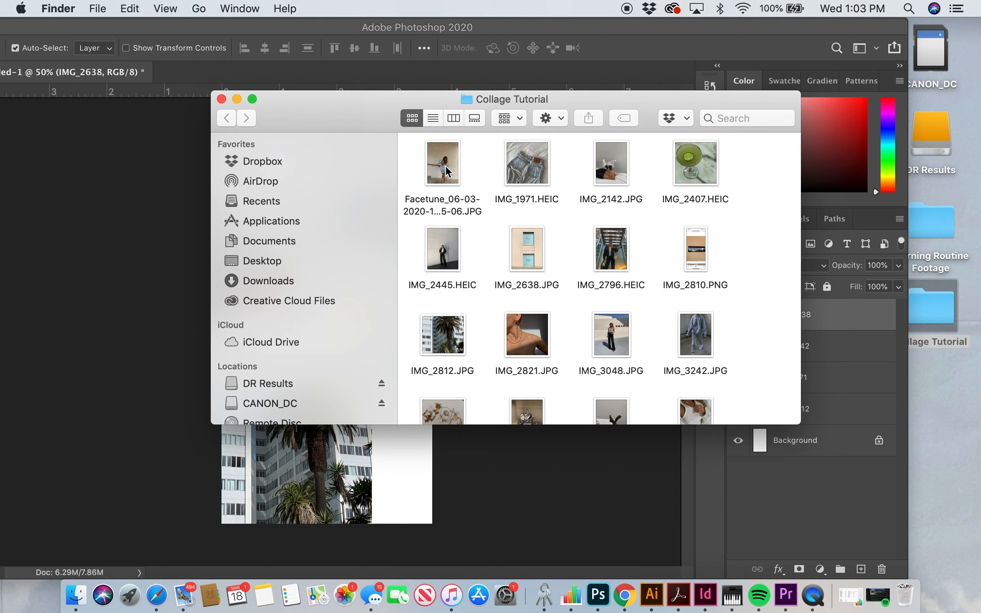
{"action": "left_click_drag", "start_coordinate": [446, 170], "coordinate": [415, 473]}
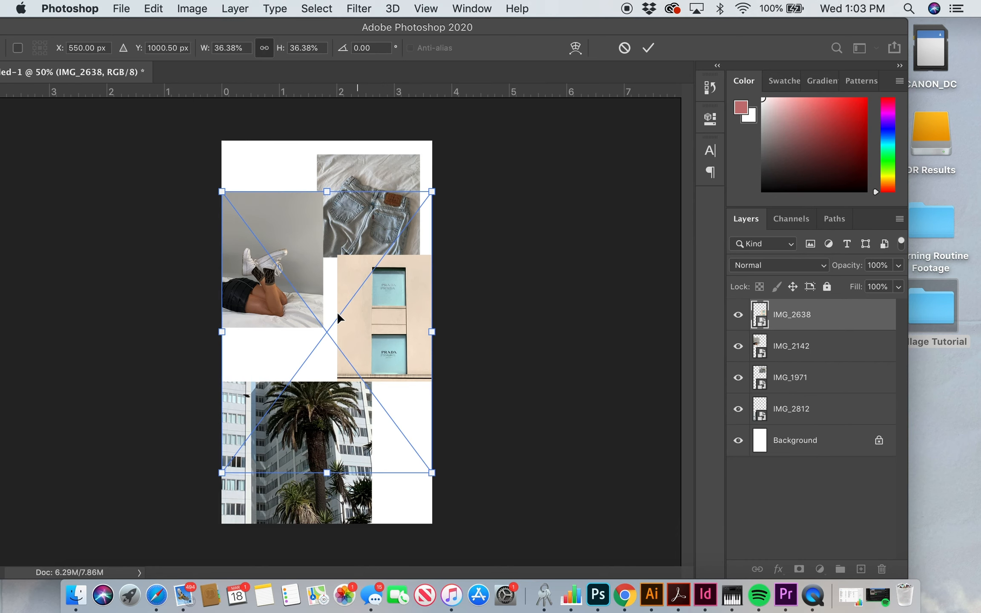
{"action": "left_click_drag", "start_coordinate": [222, 191], "coordinate": [359, 321]}
{"action": "mouse_move", "coordinate": [388, 396]}
{"action": "left_mouse_down"}
{"action": "mouse_move", "coordinate": [311, 439]}
{"action": "mouse_move", "coordinate": [331, 416]}
{"action": "mouse_move", "coordinate": [374, 414]}
{"action": "mouse_move", "coordinate": [400, 445]}
{"action": "mouse_move", "coordinate": [387, 384]}
{"action": "left_mouse_up"}
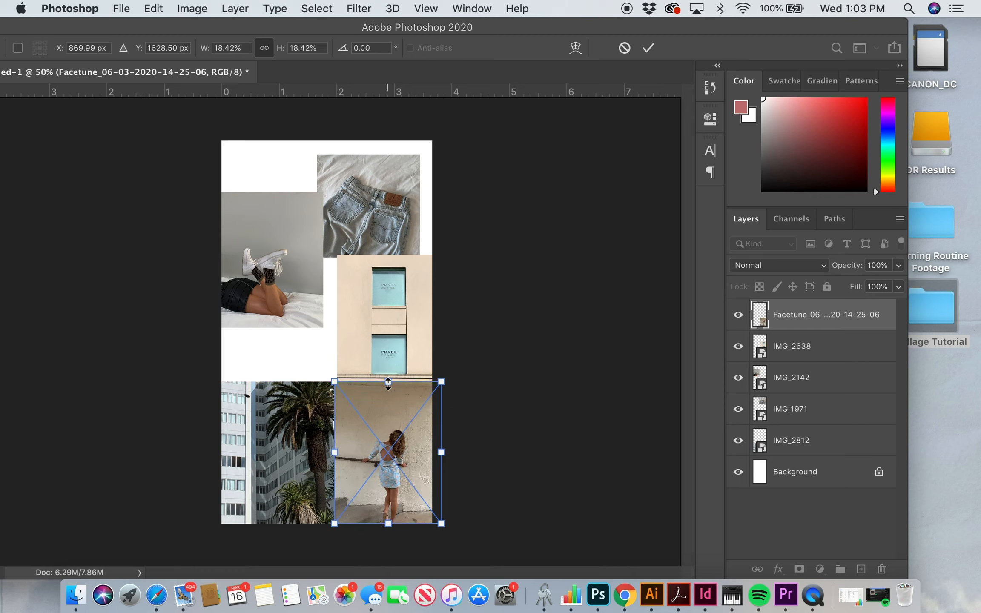
{"action": "key", "text": "Return"}
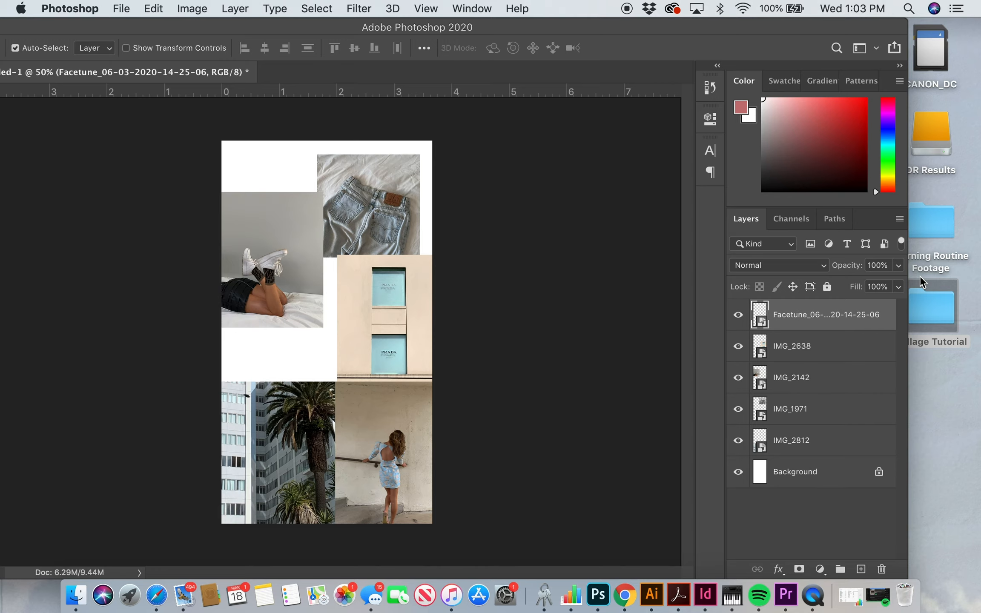
Step: Place IMG_4372.JPG over the canvas's upper-left area at about 16% scale and move its layer directly above Background
{"action": "double_click", "coordinate": [929, 313]}
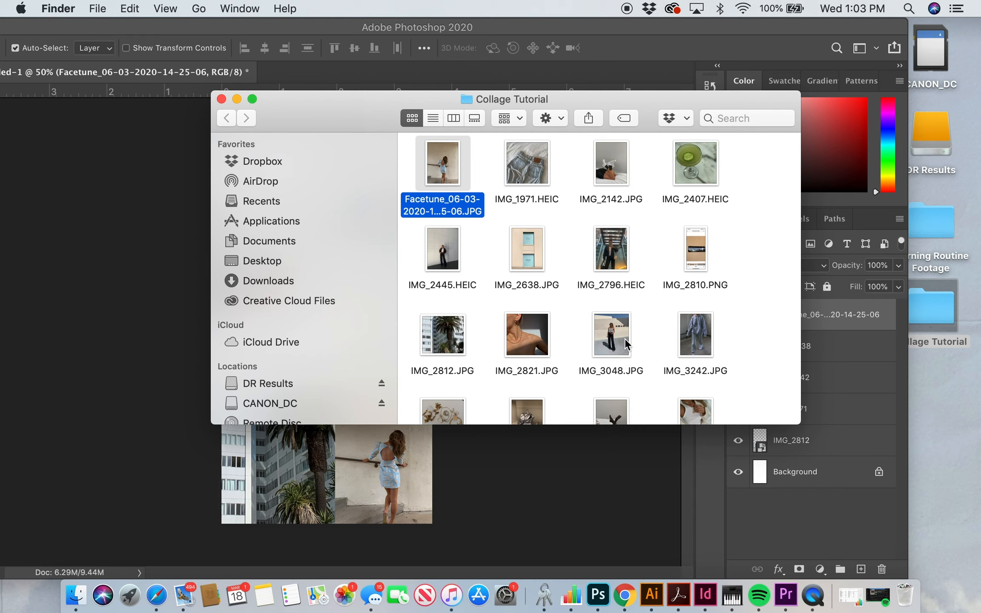
{"action": "scroll", "coordinate": [734, 305], "scroll_direction": "down", "scroll_amount": 5}
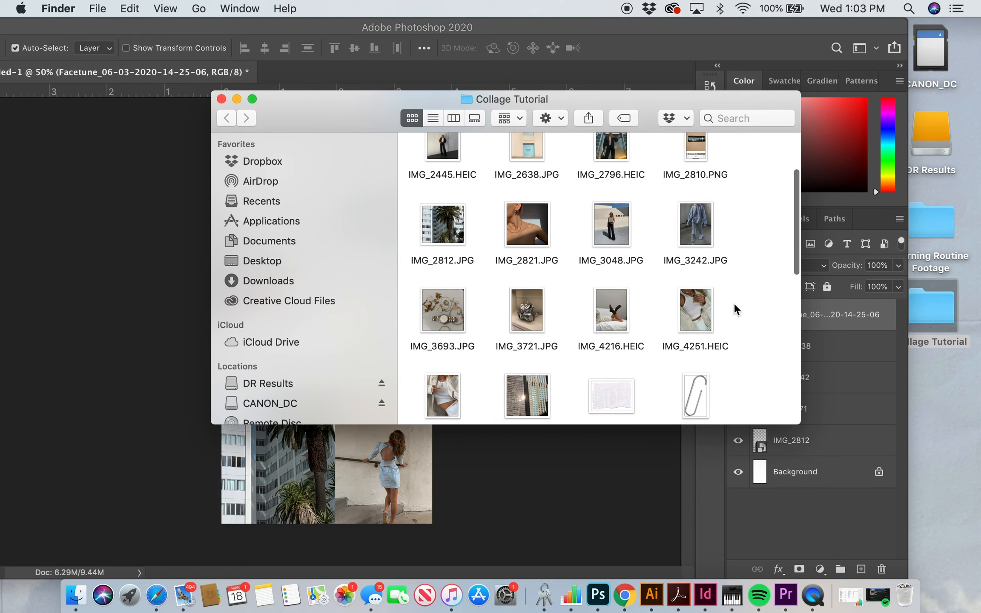
{"action": "scroll", "coordinate": [733, 301], "scroll_direction": "down", "scroll_amount": 1}
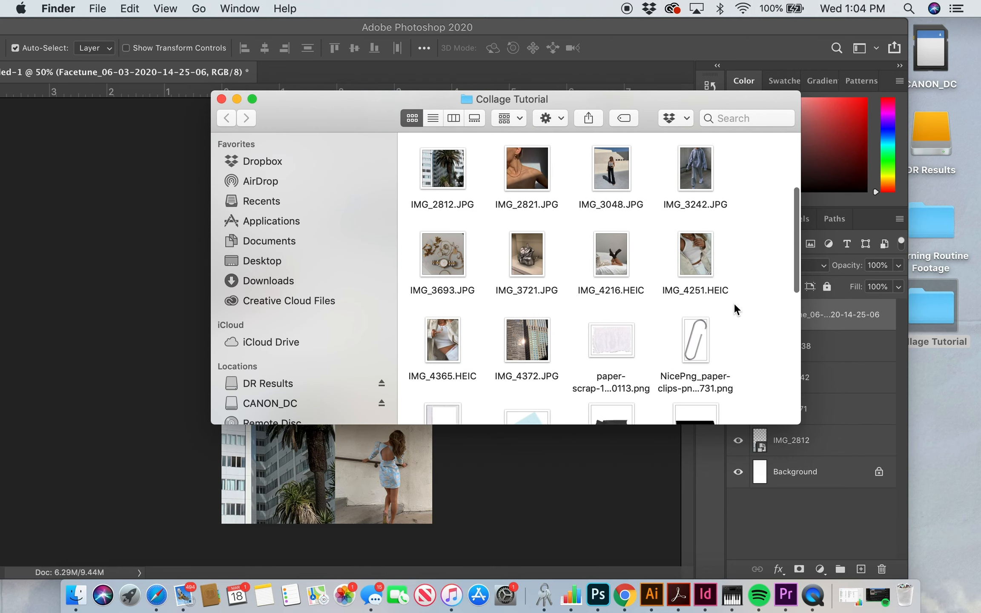
{"action": "left_click_drag", "start_coordinate": [519, 357], "coordinate": [374, 472]}
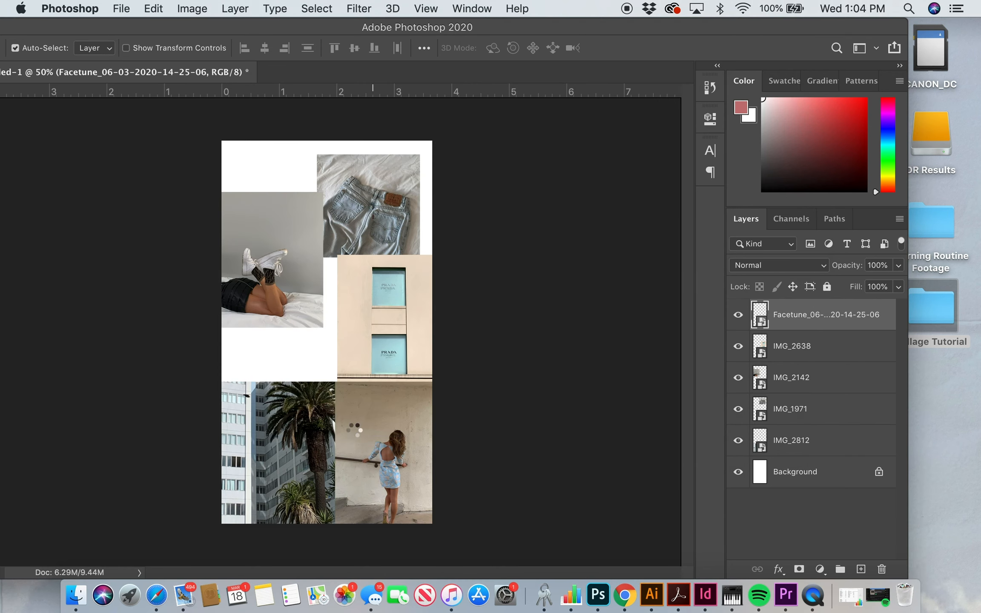
{"action": "left_click_drag", "start_coordinate": [352, 361], "coordinate": [318, 257]}
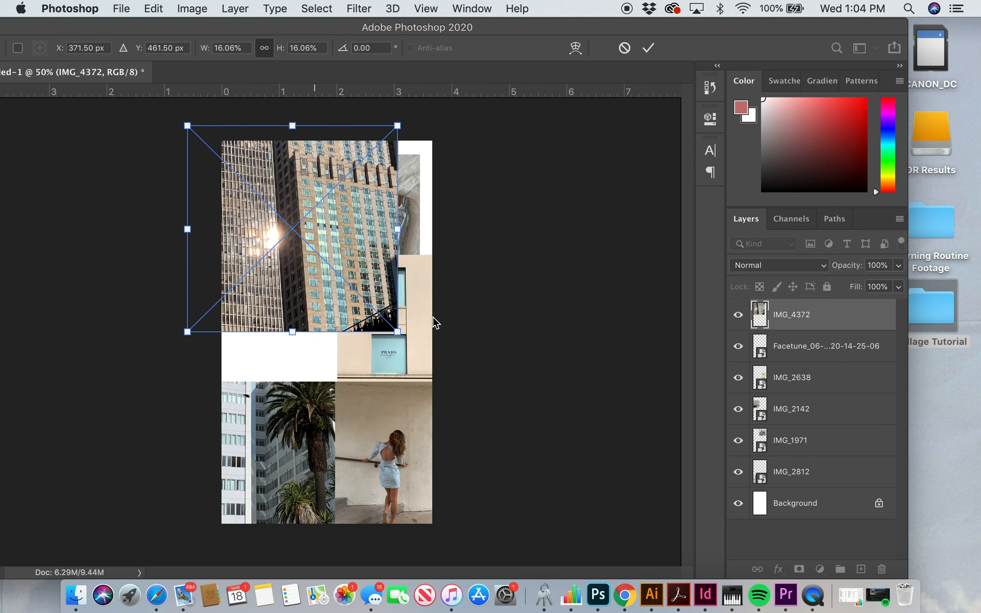
{"action": "left_click_drag", "start_coordinate": [789, 317], "coordinate": [798, 485]}
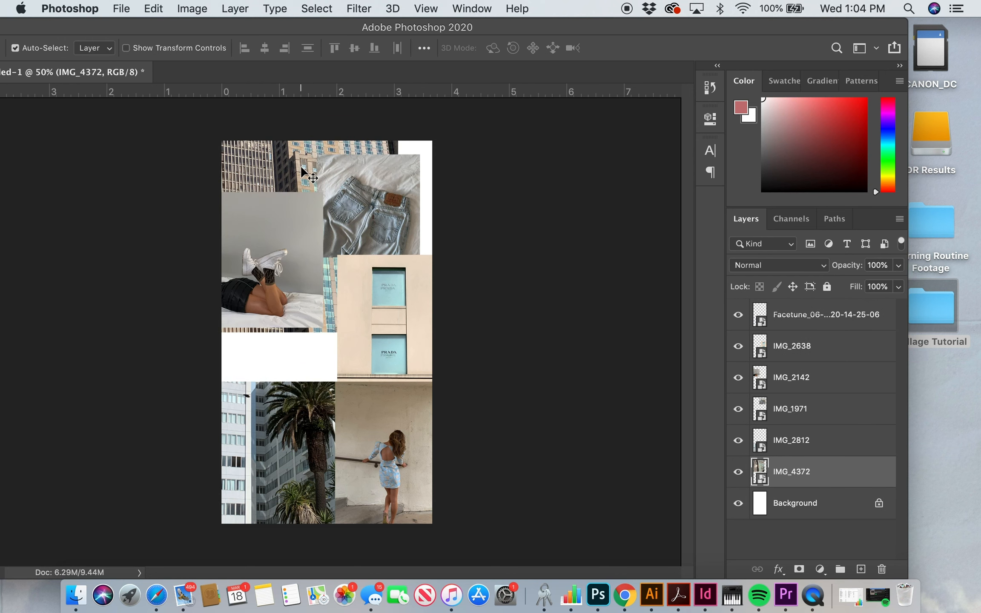
Step: Shift IMG_4372 further left, scale it down slightly from its upper-left corner and raise it to cover the canvas's top edge
{"action": "key", "text": "super+t"}
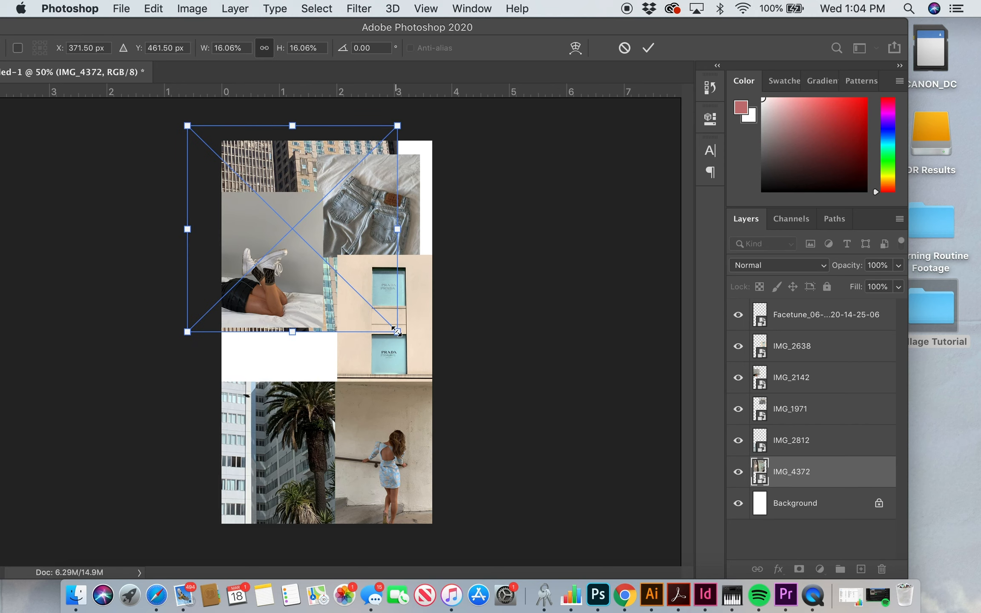
{"action": "key", "text": "Return"}
{"action": "left_click", "coordinate": [400, 206]}
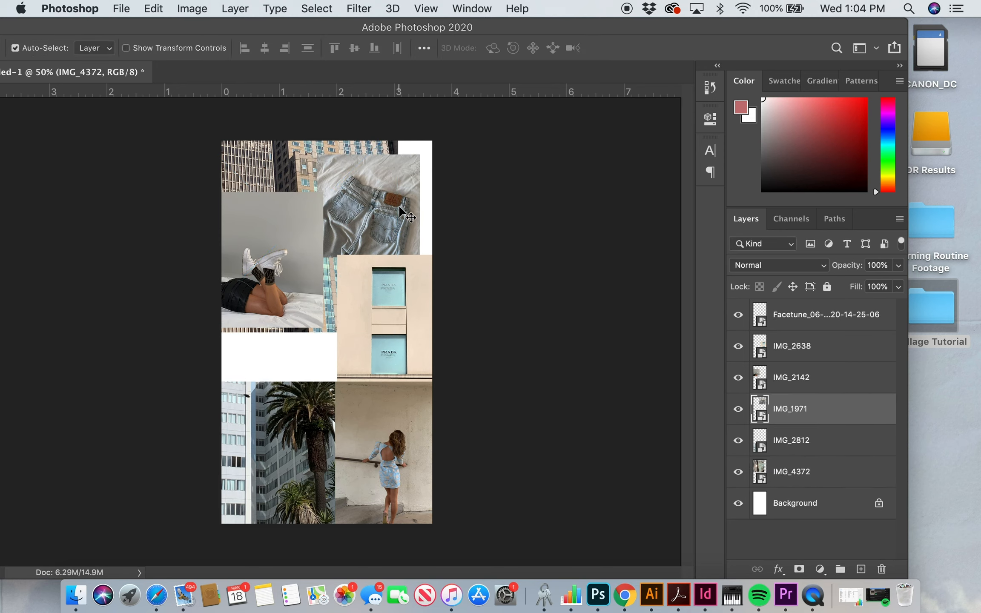
{"action": "left_click_drag", "start_coordinate": [299, 166], "coordinate": [273, 163]}
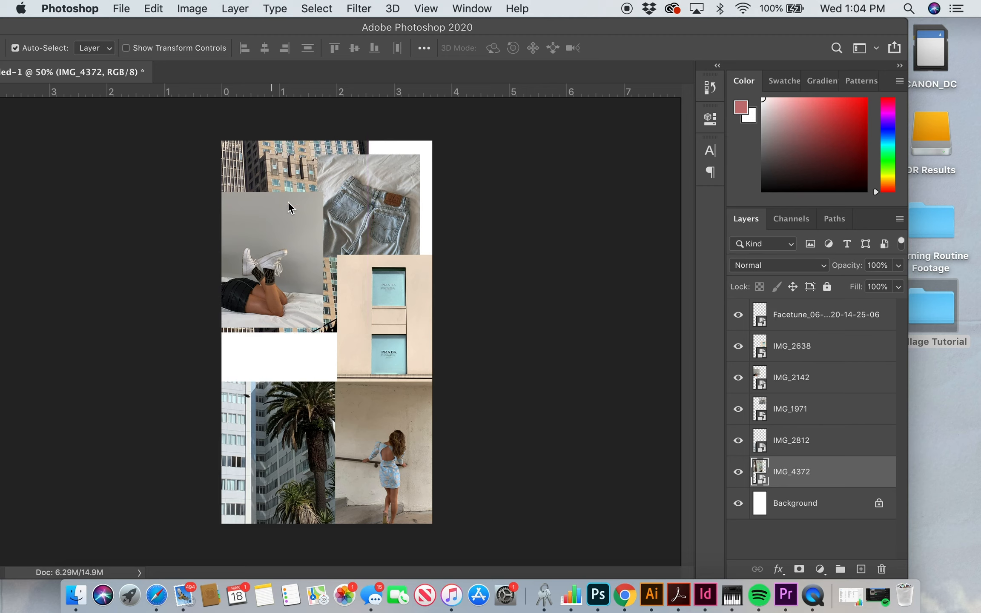
{"action": "key", "text": "super+t"}
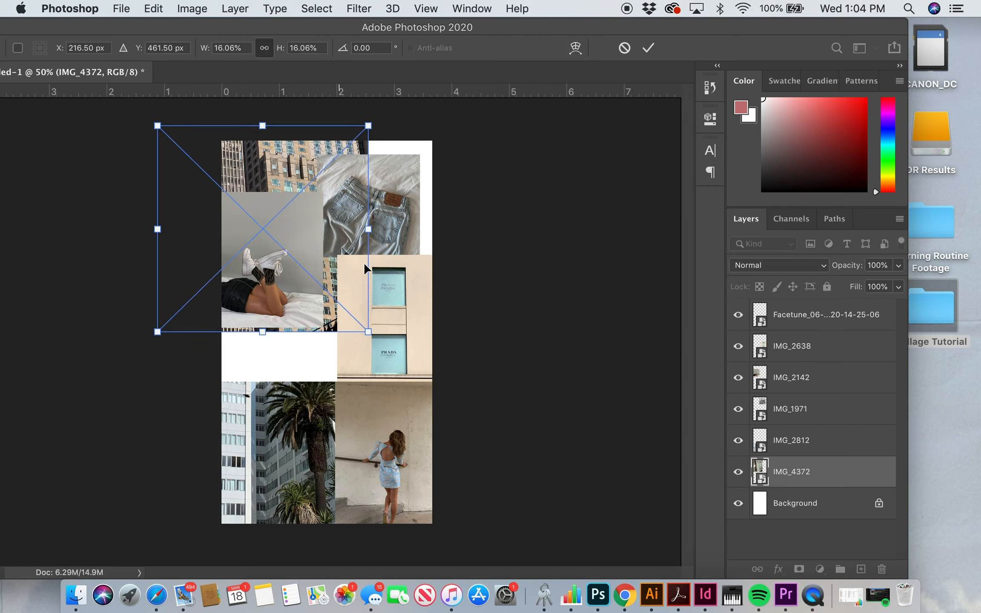
{"action": "left_click_drag", "start_coordinate": [156, 126], "coordinate": [193, 161]}
{"action": "left_click_drag", "start_coordinate": [256, 172], "coordinate": [255, 154]}
{"action": "key", "text": "Return"}
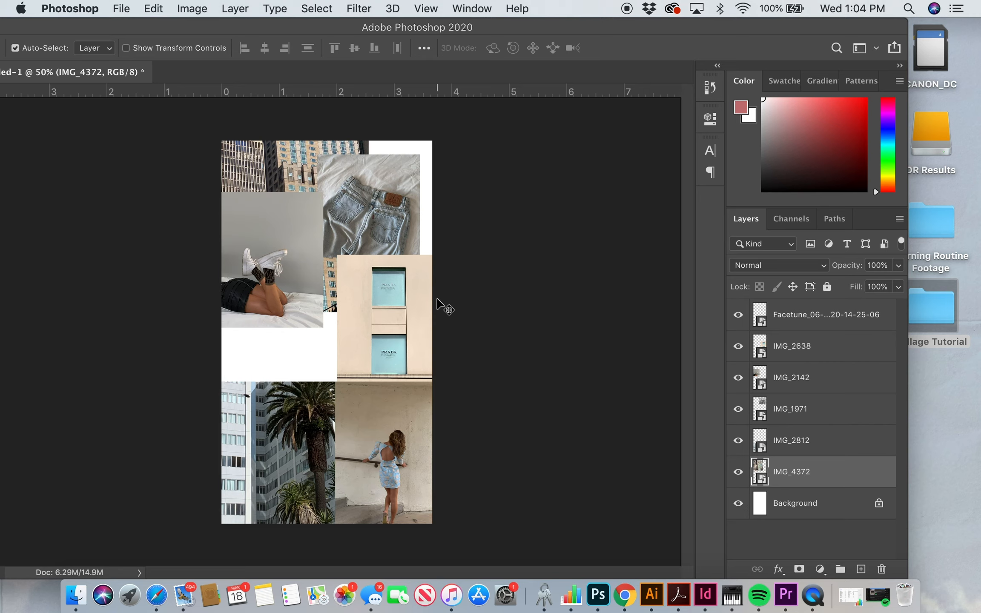
Step: Move the Facetune photo of the woman left over the palm tree photo, and enlarge the palm tree photo IMG_2812 behind it
{"action": "left_click_drag", "start_coordinate": [405, 452], "coordinate": [302, 439]}
{"action": "left_click", "coordinate": [366, 452]}
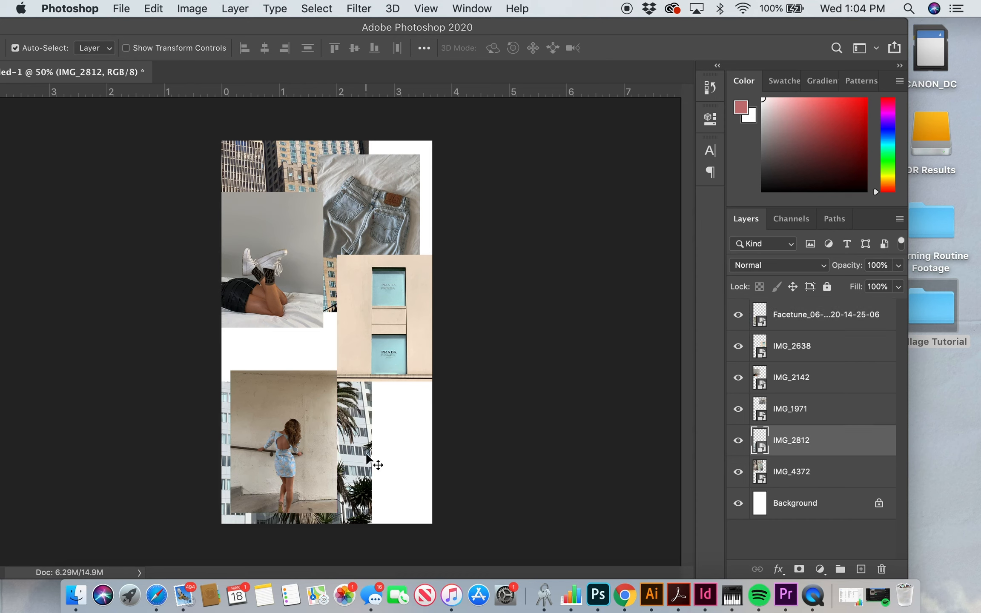
{"action": "key", "text": "super+t"}
{"action": "left_click_drag", "start_coordinate": [372, 377], "coordinate": [399, 332]}
{"action": "left_click_drag", "start_coordinate": [385, 408], "coordinate": [316, 422]}
{"action": "key", "text": "Return"}
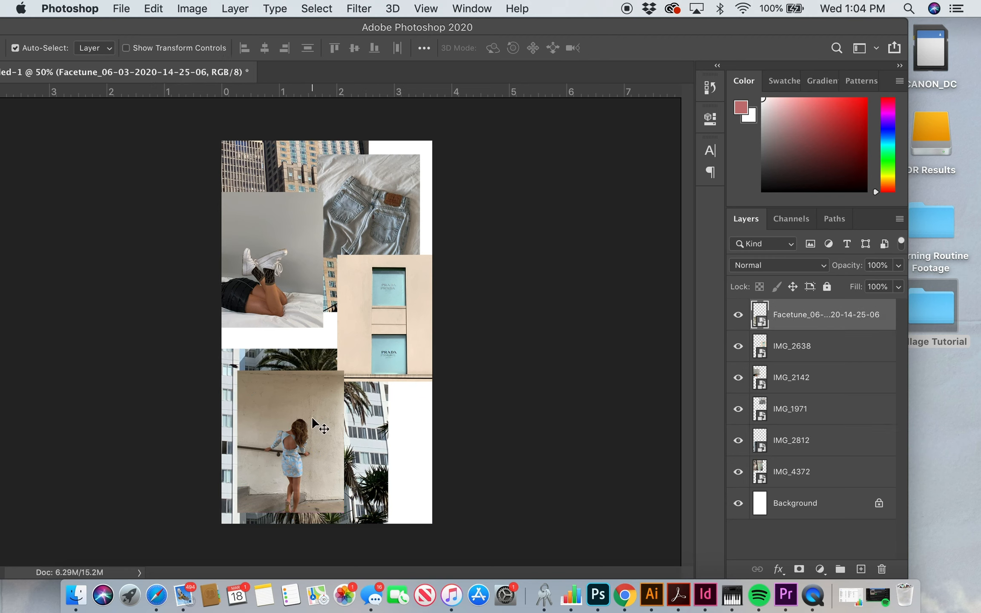
{"action": "left_click", "coordinate": [122, 9]}
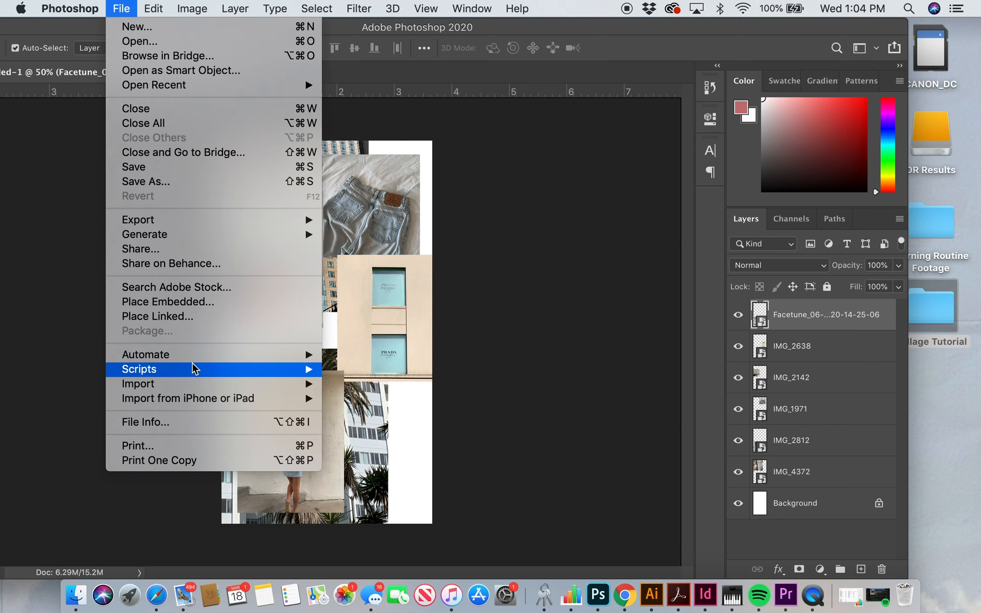
{"action": "left_click", "coordinate": [178, 316]}
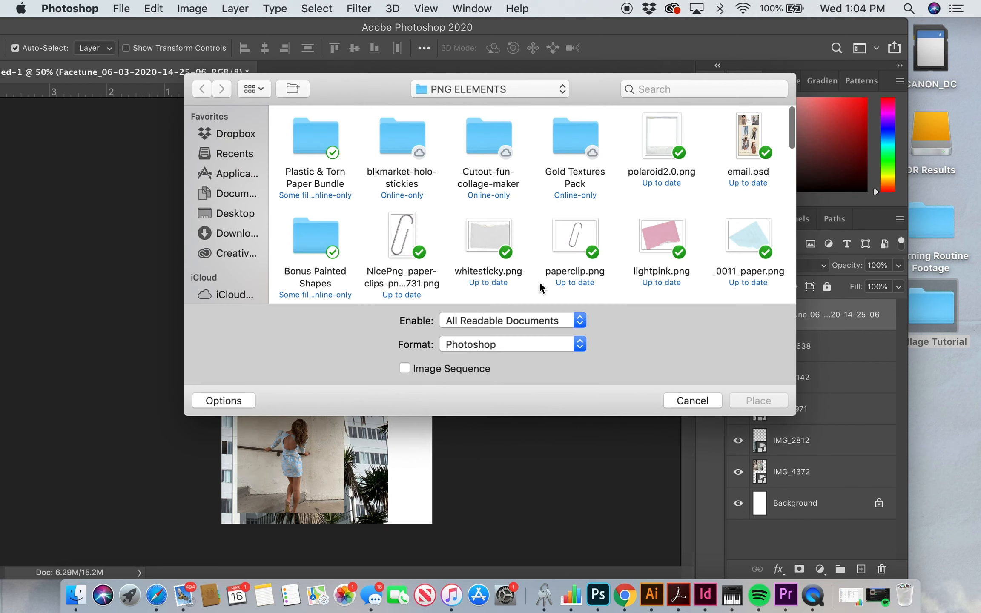
{"action": "left_click", "coordinate": [692, 401]}
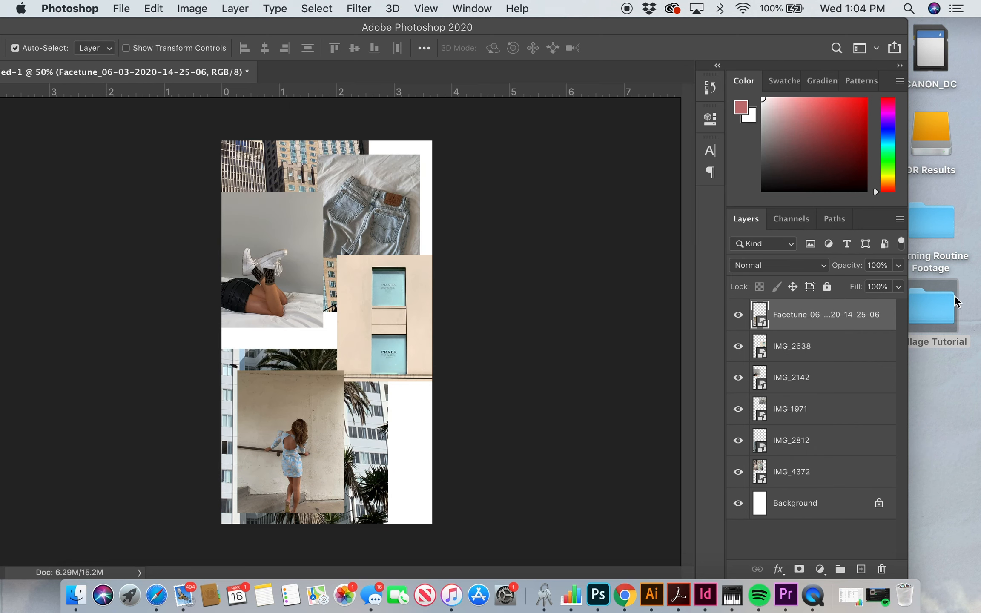
Step: Place kodak.png from the Collage Tutorial folder as a film frame around the woman's photo, scaled to about 13.68%
{"action": "double_click", "coordinate": [936, 306]}
{"action": "scroll", "coordinate": [615, 378], "scroll_direction": "down", "scroll_amount": 10}
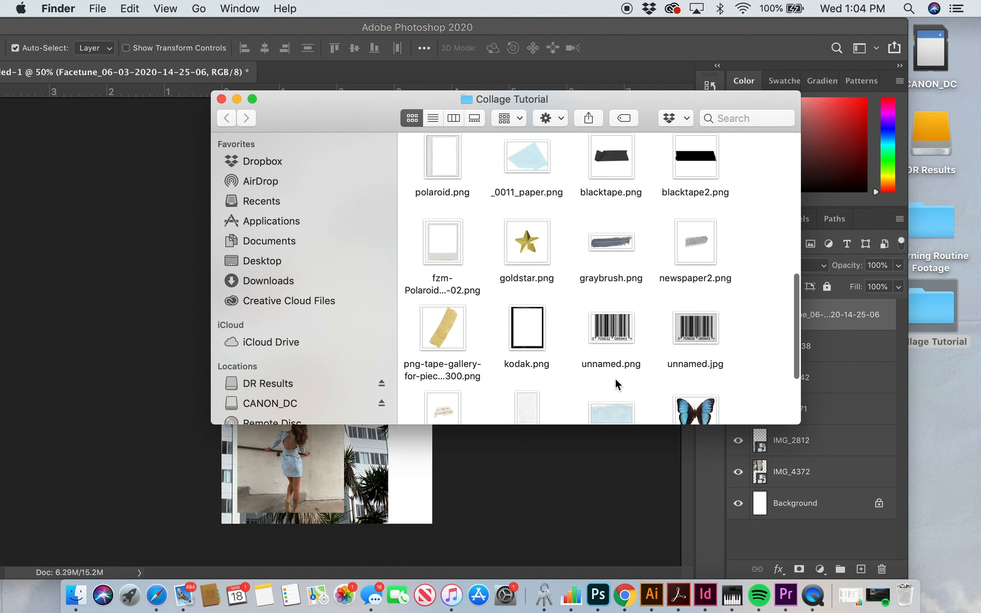
{"action": "left_click", "coordinate": [545, 307]}
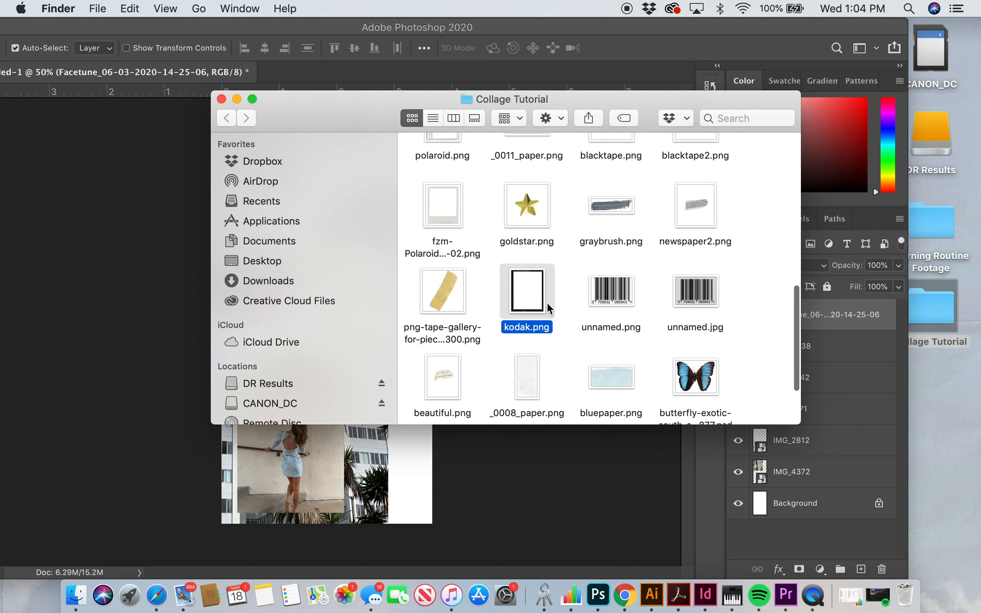
{"action": "left_click_drag", "start_coordinate": [546, 301], "coordinate": [340, 456]}
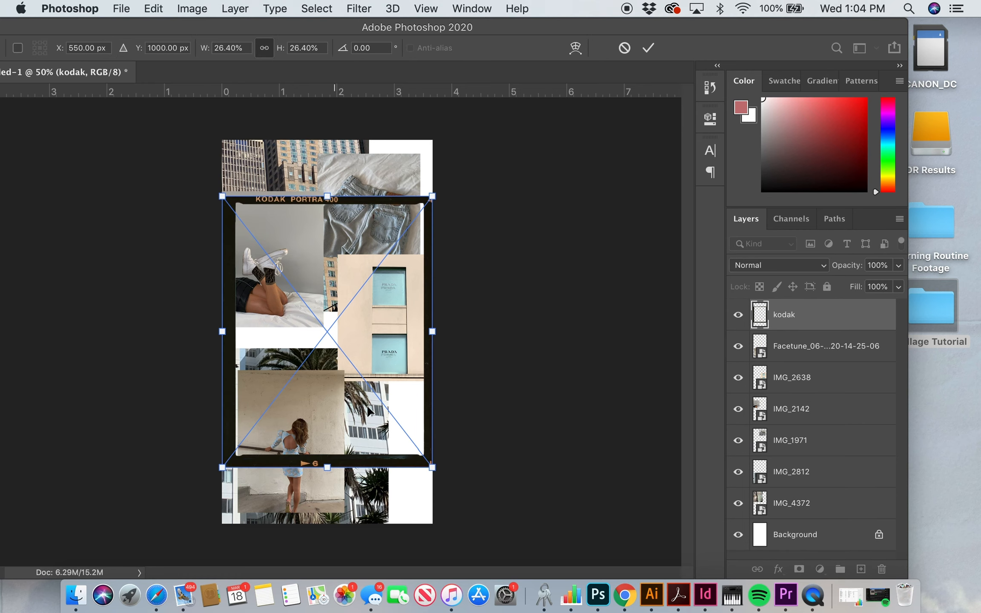
{"action": "left_click_drag", "start_coordinate": [434, 196], "coordinate": [326, 378]}
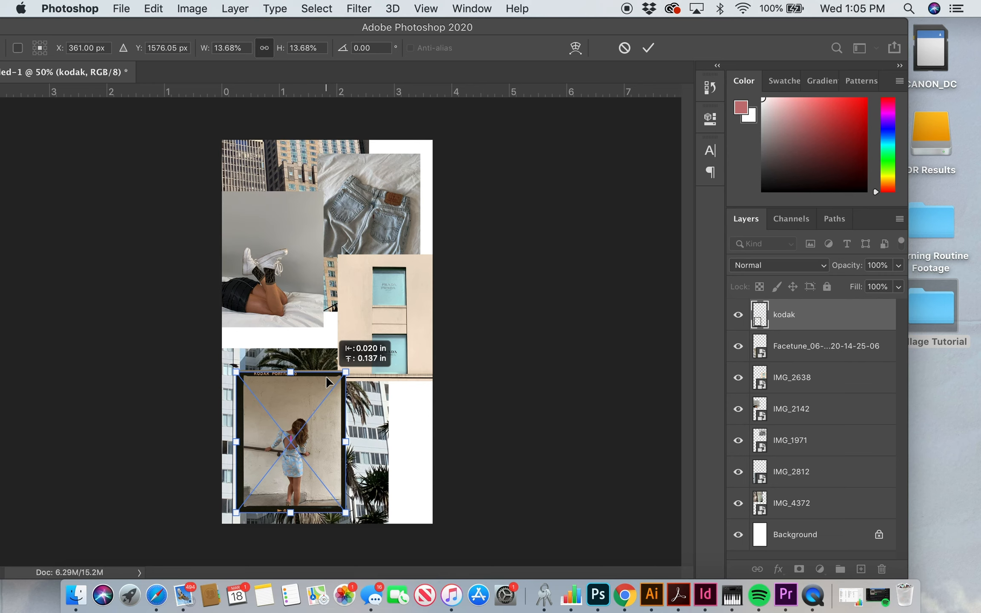
{"action": "key", "text": "Return"}
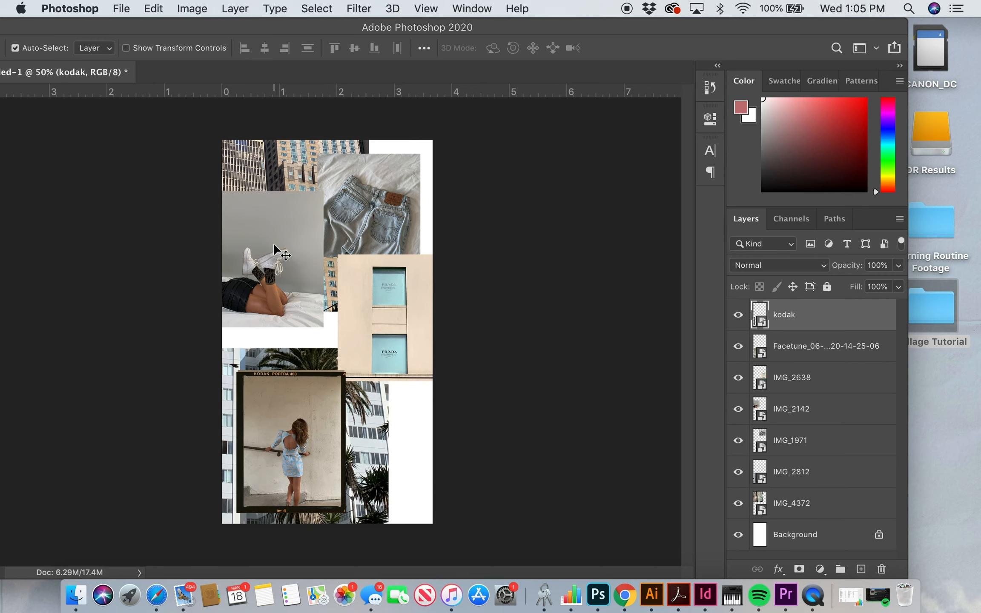
Step: Draw a rectangular marquee selection just inside the outer edge of the Kodak frame around the woman's photo
{"action": "left_click_drag", "start_coordinate": [258, 27], "coordinate": [334, 10]}
{"action": "left_click", "coordinate": [14, 113]}
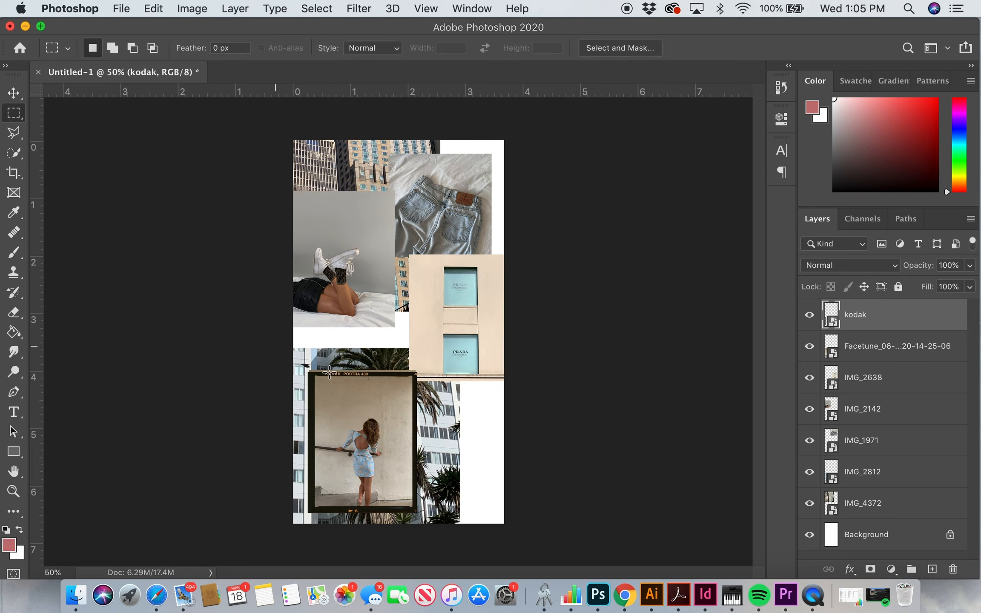
{"action": "left_click_drag", "start_coordinate": [311, 374], "coordinate": [414, 509]}
{"action": "left_click", "coordinate": [879, 479]}
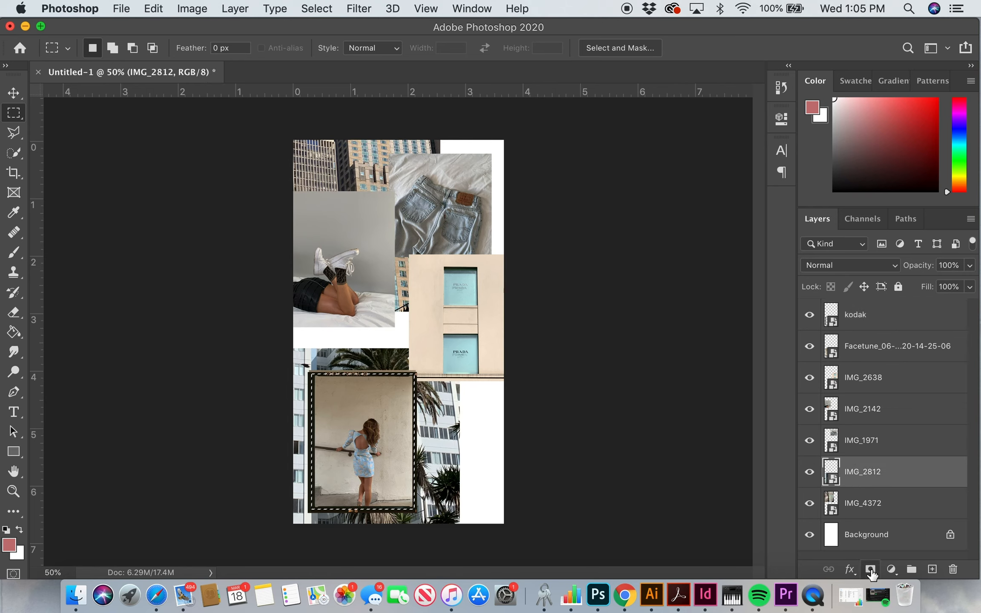
{"action": "left_click", "coordinate": [871, 570]}
{"action": "key", "text": "super+z"}
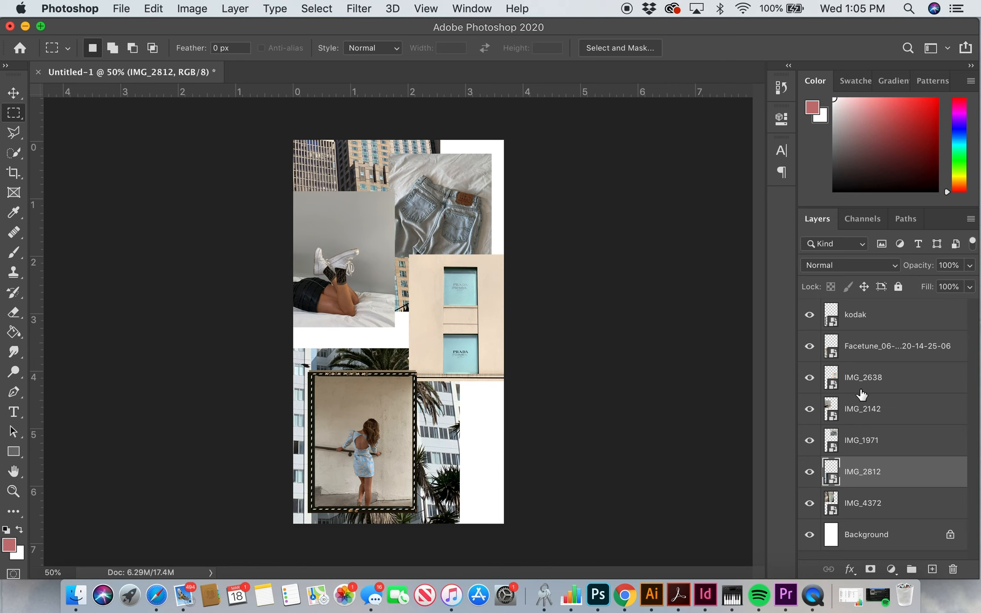
Step: Mask the Facetune photo layer with the active rectangular selection so it stays inside the Kodak frame
{"action": "left_click", "coordinate": [866, 354]}
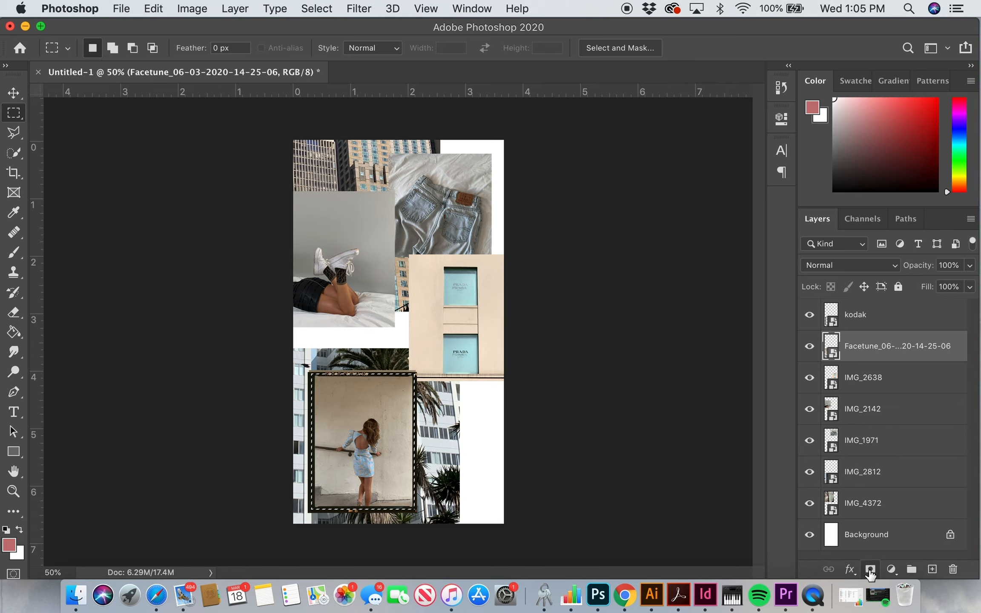
{"action": "left_click", "coordinate": [870, 570]}
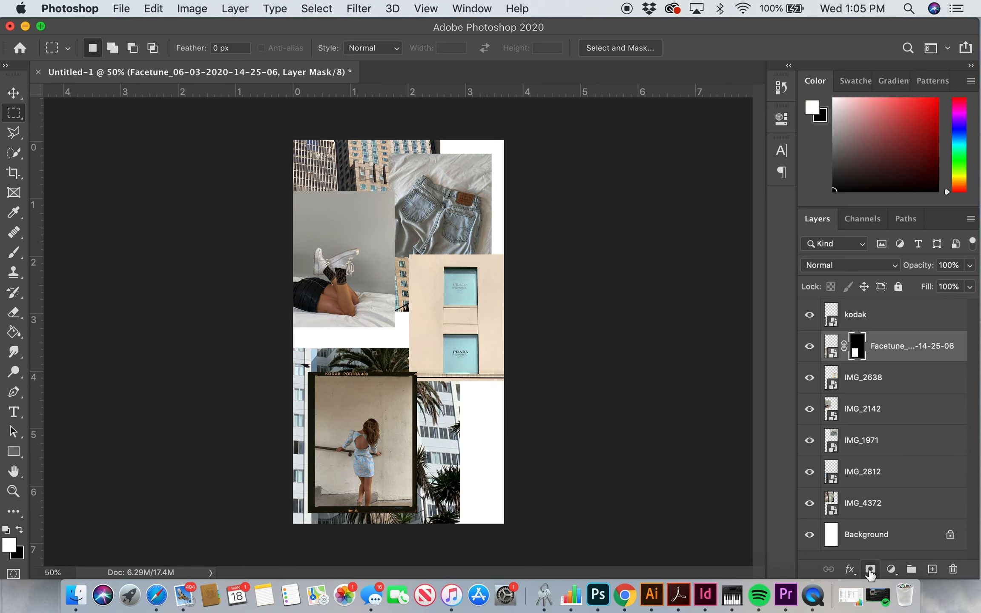
Step: Rotate the kodak and Facetune layers together by about -2.4° and move them down toward the canvas's lower-left corner
{"action": "left_click", "coordinate": [14, 94]}
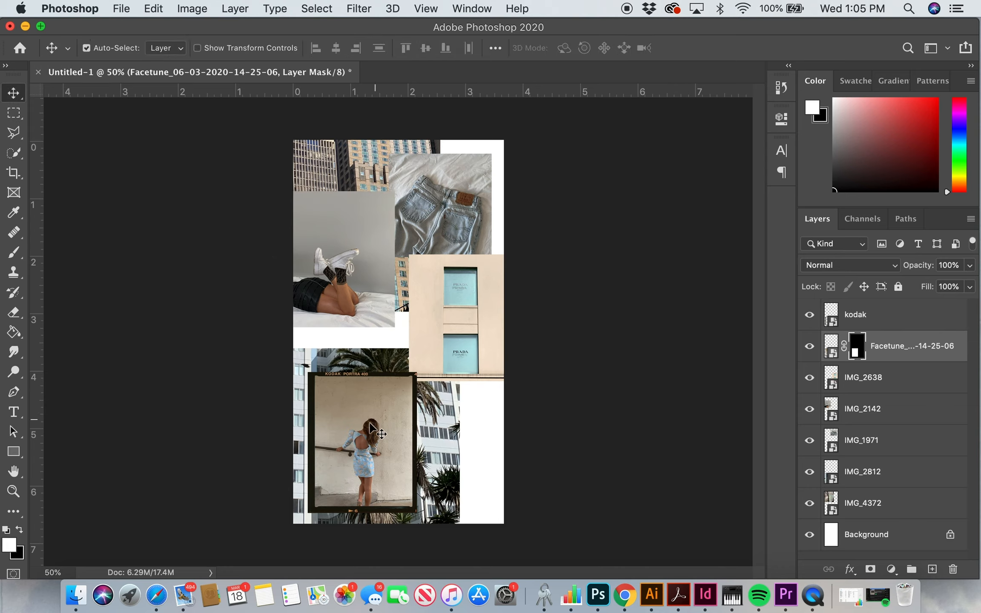
{"action": "left_click", "coordinate": [360, 379]}
{"action": "key", "text": "super+t"}
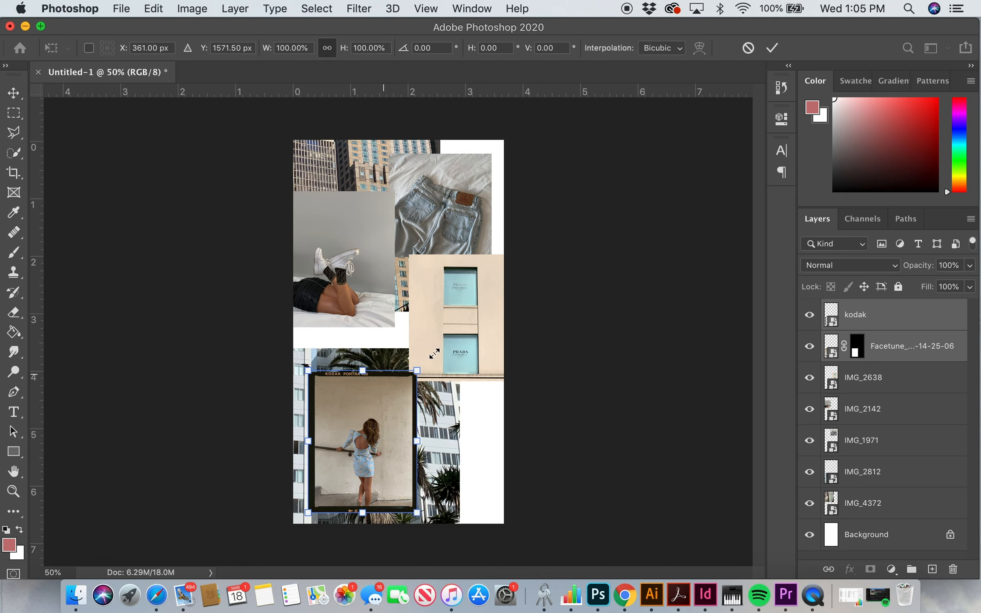
{"action": "left_click_drag", "start_coordinate": [435, 351], "coordinate": [429, 345]}
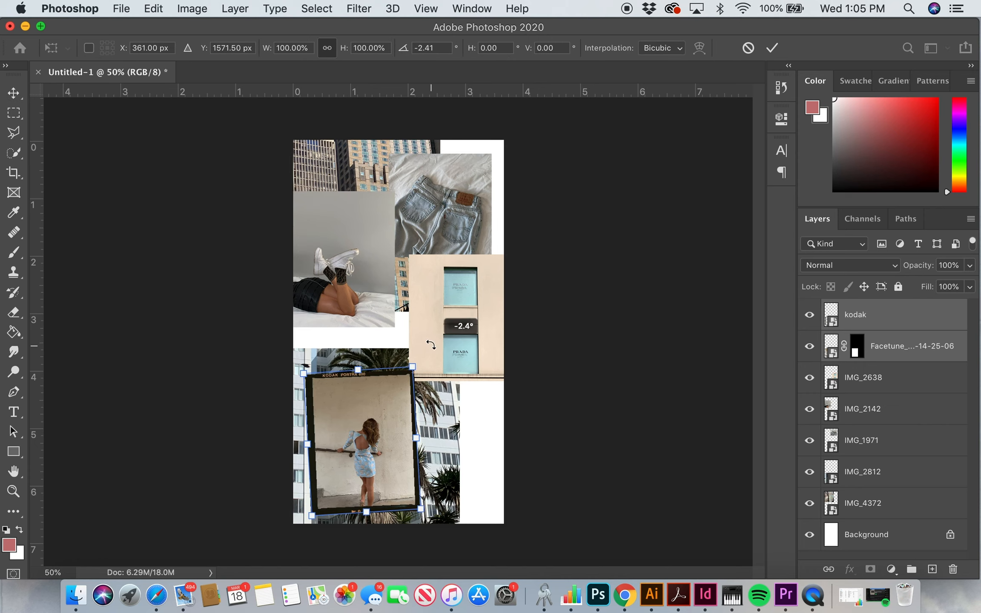
{"action": "mouse_move", "coordinate": [394, 445]}
{"action": "left_mouse_down"}
{"action": "mouse_move", "coordinate": [390, 459]}
{"action": "mouse_move", "coordinate": [361, 447]}
{"action": "mouse_move", "coordinate": [389, 445]}
{"action": "left_mouse_up"}
{"action": "key", "text": "Return"}
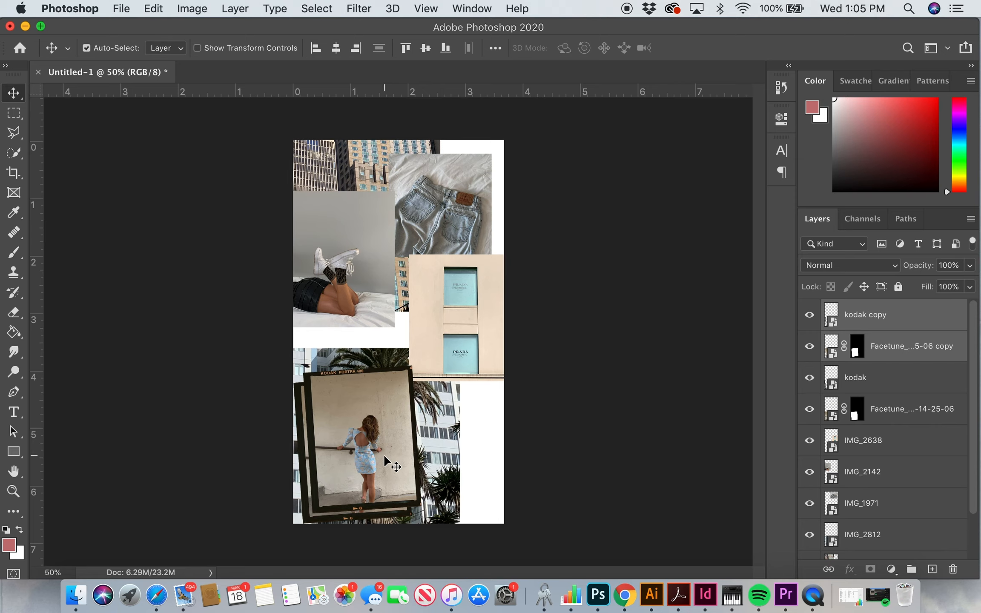
{"action": "key", "text": "super+z"}
{"action": "left_click", "coordinate": [482, 404]}
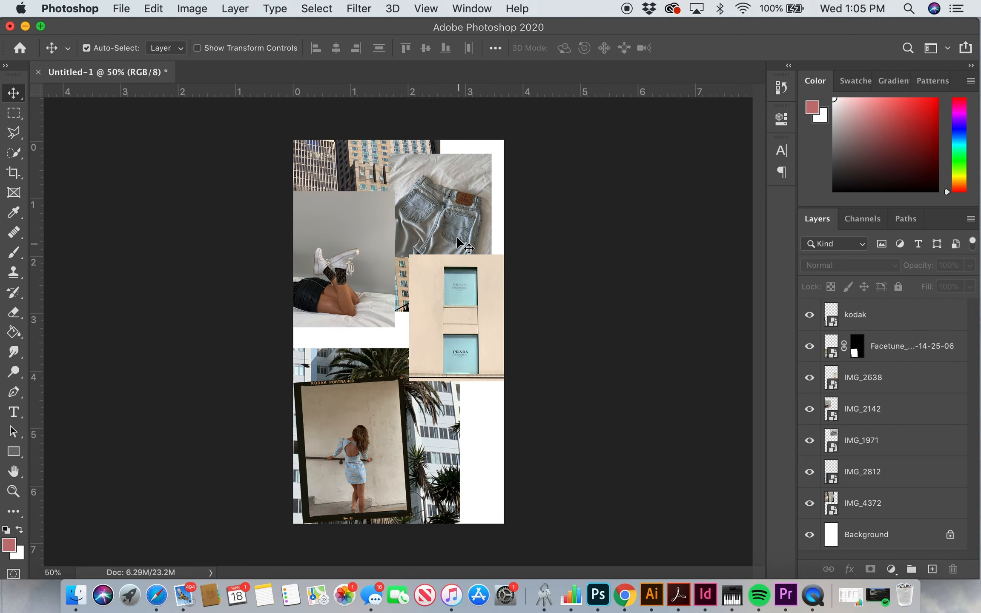
Step: Place bluepaper.png between the shoes and jeans photos at 6.16% scale, rotated 91.81°, and move its layer directly below IMG_2142
{"action": "left_click_drag", "start_coordinate": [799, 26], "coordinate": [722, 24]}
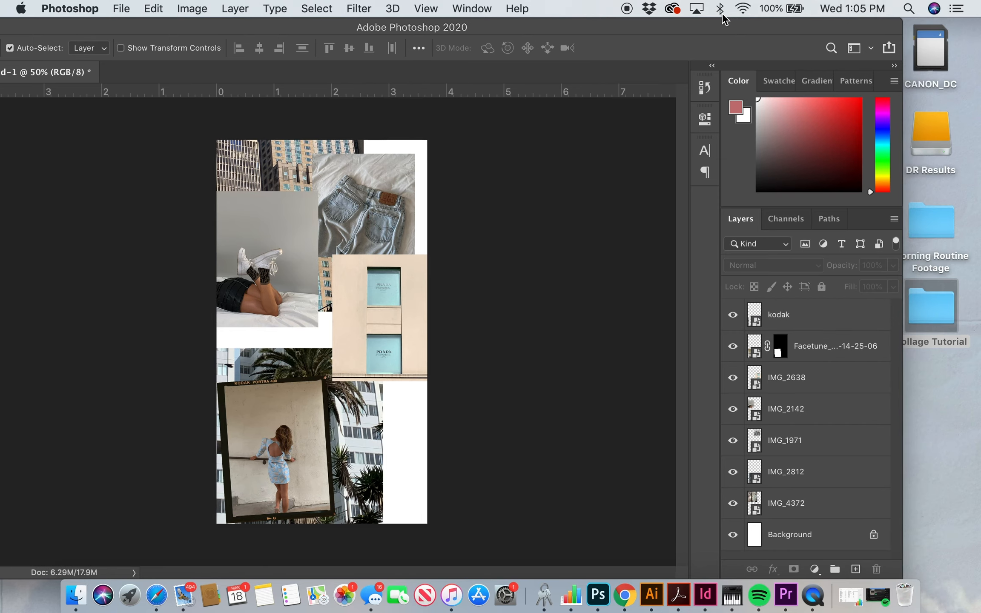
{"action": "double_click", "coordinate": [938, 313]}
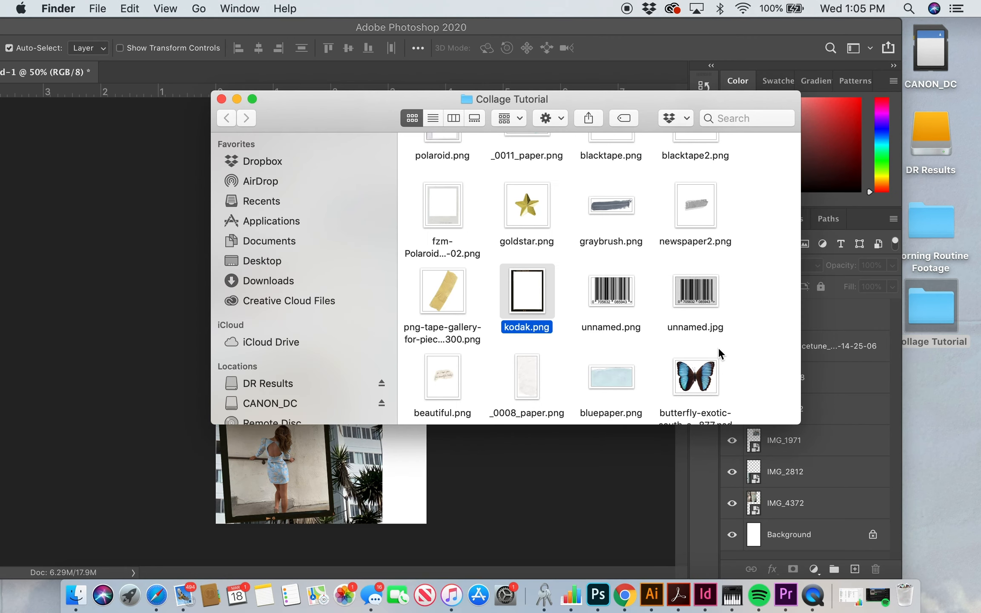
{"action": "left_click", "coordinate": [610, 382]}
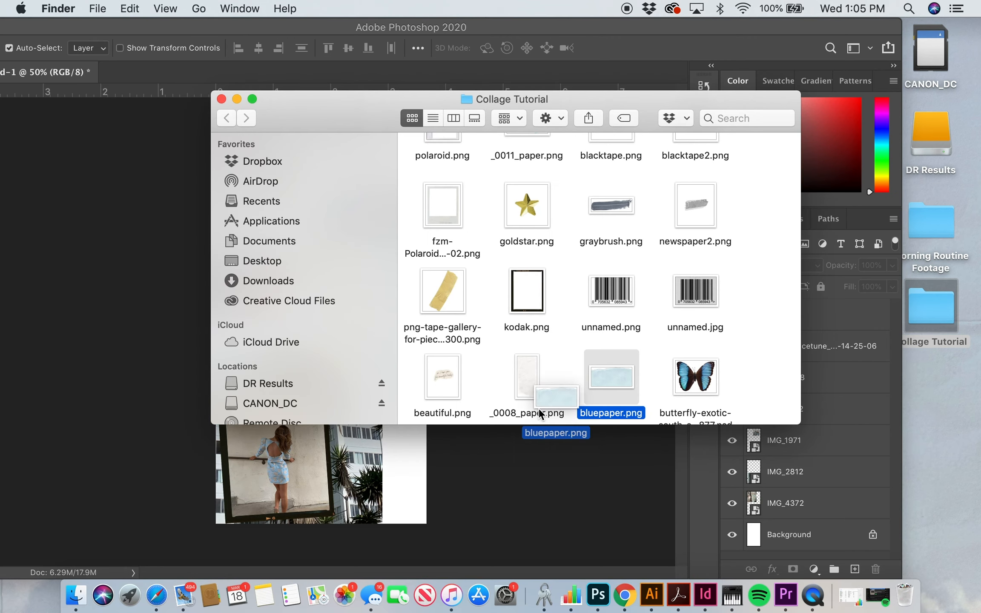
{"action": "left_click_drag", "start_coordinate": [538, 408], "coordinate": [416, 471]}
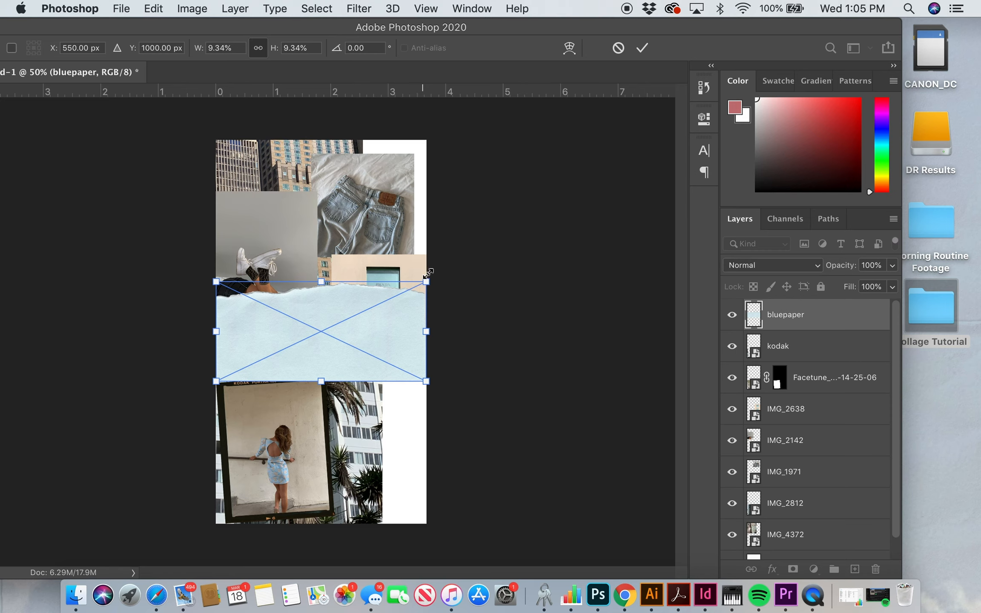
{"action": "left_click_drag", "start_coordinate": [424, 280], "coordinate": [304, 263]}
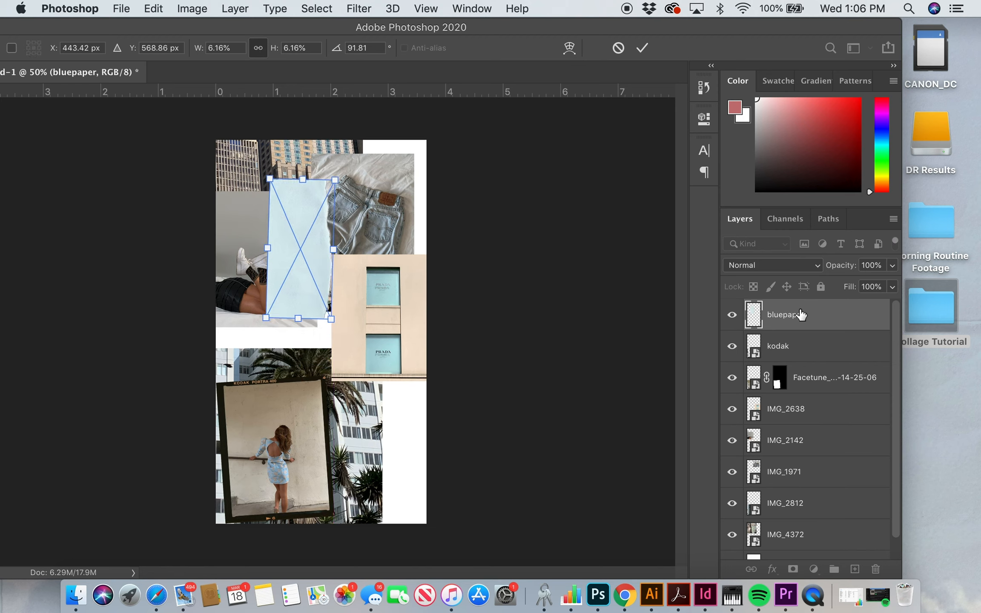
{"action": "left_click_drag", "start_coordinate": [801, 314], "coordinate": [799, 440]}
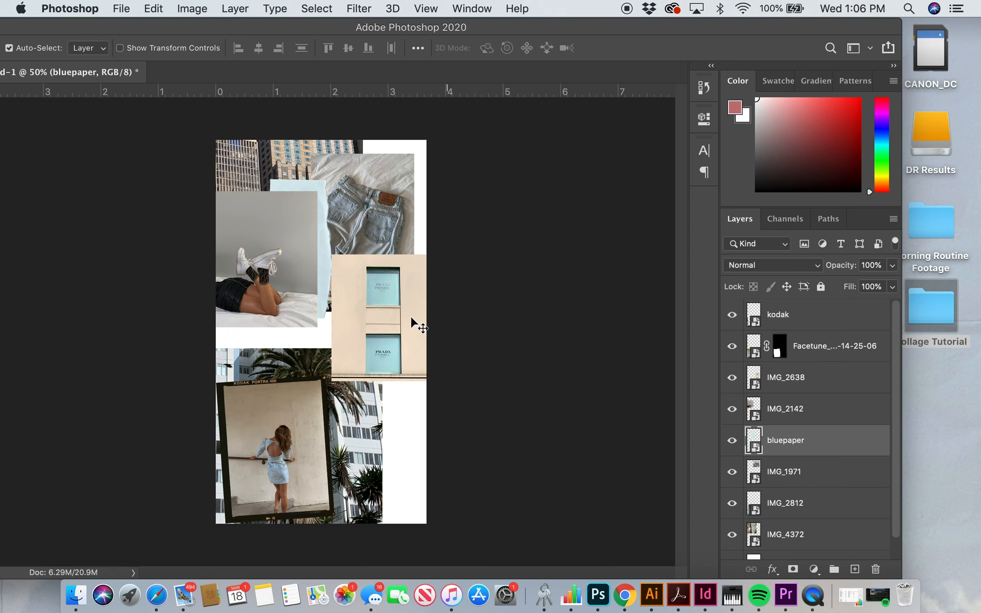
{"action": "left_click_drag", "start_coordinate": [412, 318], "coordinate": [416, 325]}
Step: Place IMG_2407.HEIC from the Collage Tutorial folder, scale it down, and position the cocktail photo between the shoes and Prada photos
{"action": "double_click", "coordinate": [947, 310]}
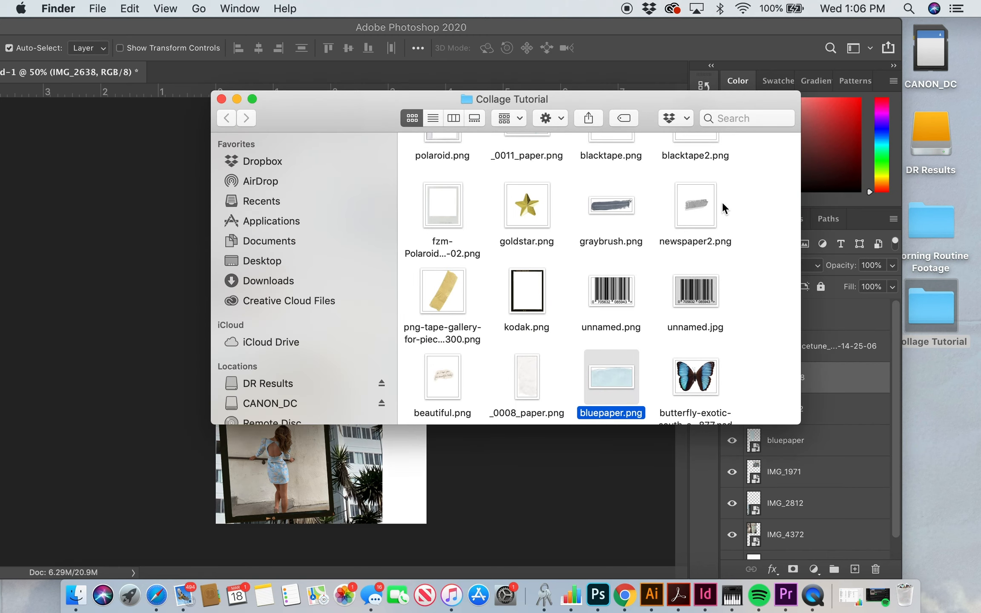
{"action": "scroll", "coordinate": [721, 198], "scroll_direction": "up", "scroll_amount": 6}
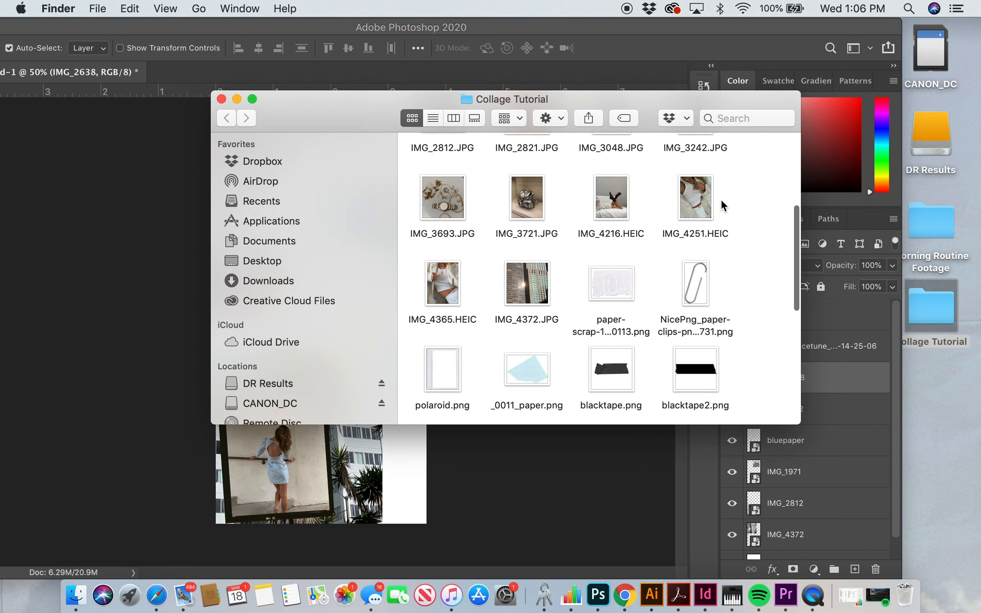
{"action": "scroll", "coordinate": [721, 199], "scroll_direction": "up", "scroll_amount": 5}
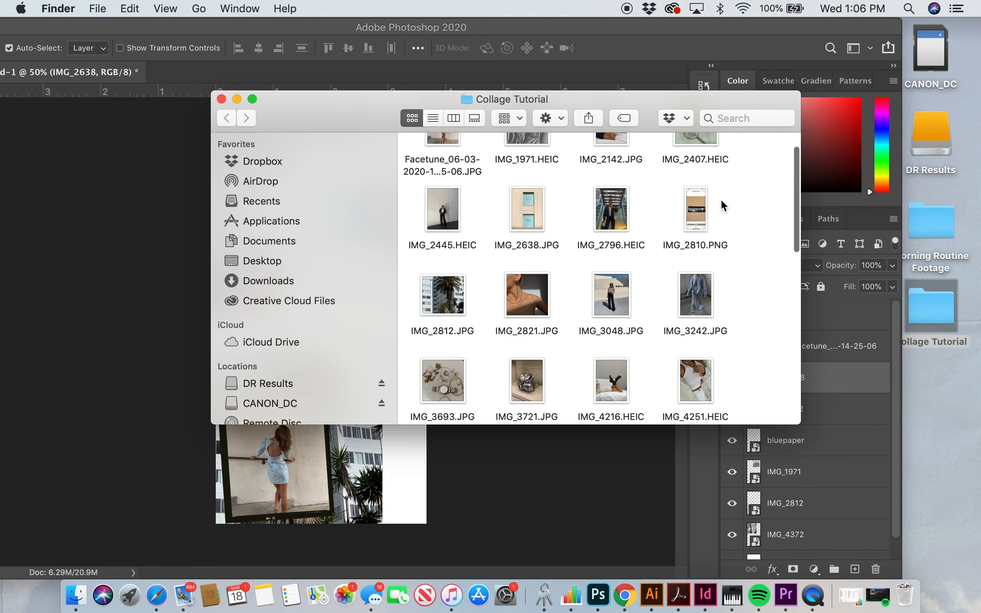
{"action": "scroll", "coordinate": [721, 199], "scroll_direction": "up", "scroll_amount": 2}
{"action": "left_click", "coordinate": [721, 199]}
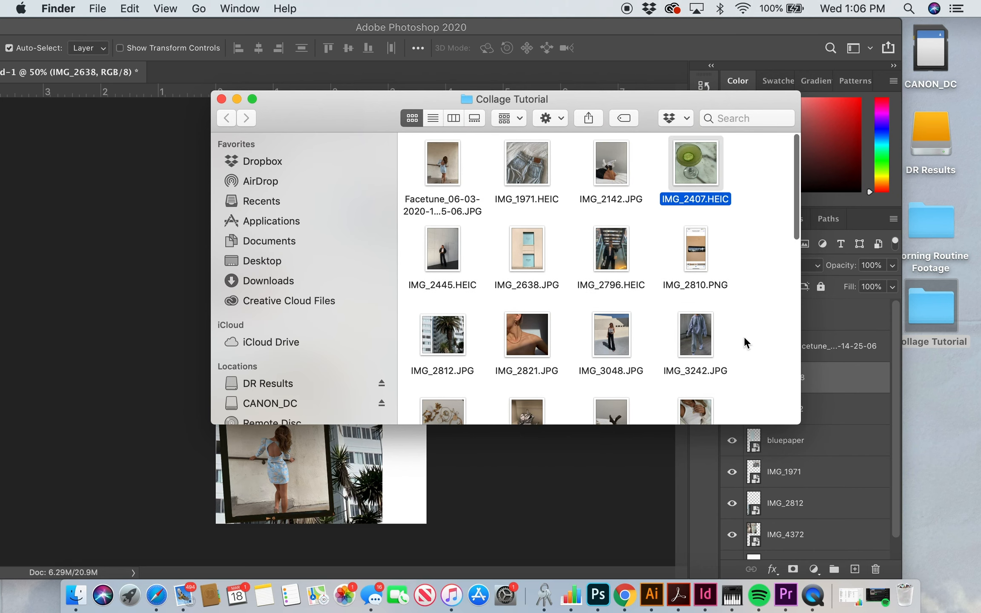
{"action": "left_click_drag", "start_coordinate": [691, 183], "coordinate": [373, 440]}
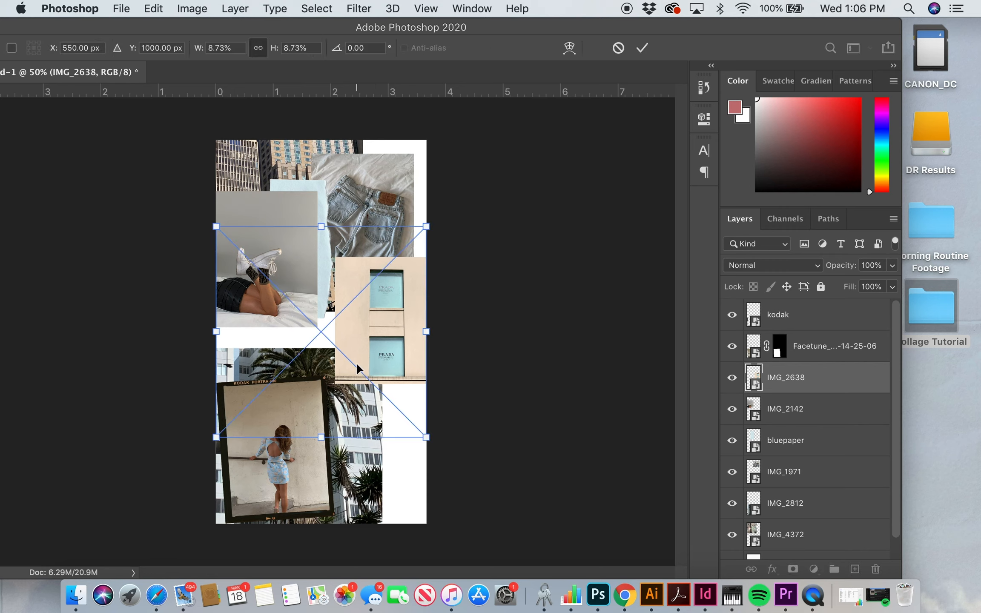
{"action": "left_click_drag", "start_coordinate": [216, 226], "coordinate": [333, 343]}
{"action": "left_click_drag", "start_coordinate": [401, 406], "coordinate": [321, 353]}
{"action": "key", "text": "Return"}
Step: Place IMG_3242.JPG from the Collage Tutorial folder, scale it down, and fit it in the canvas's lower-right corner
{"action": "double_click", "coordinate": [933, 306]}
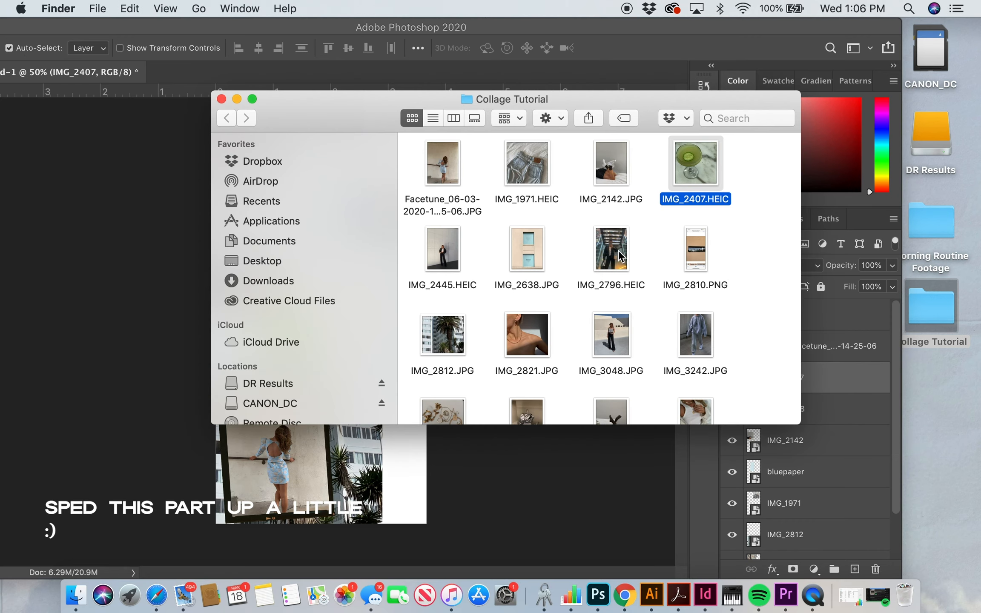
{"action": "scroll", "coordinate": [622, 255], "scroll_direction": "down", "scroll_amount": 1}
{"action": "left_click", "coordinate": [698, 323]}
{"action": "left_click_drag", "start_coordinate": [698, 320], "coordinate": [405, 439]}
{"action": "left_click_drag", "start_coordinate": [353, 285], "coordinate": [379, 350]}
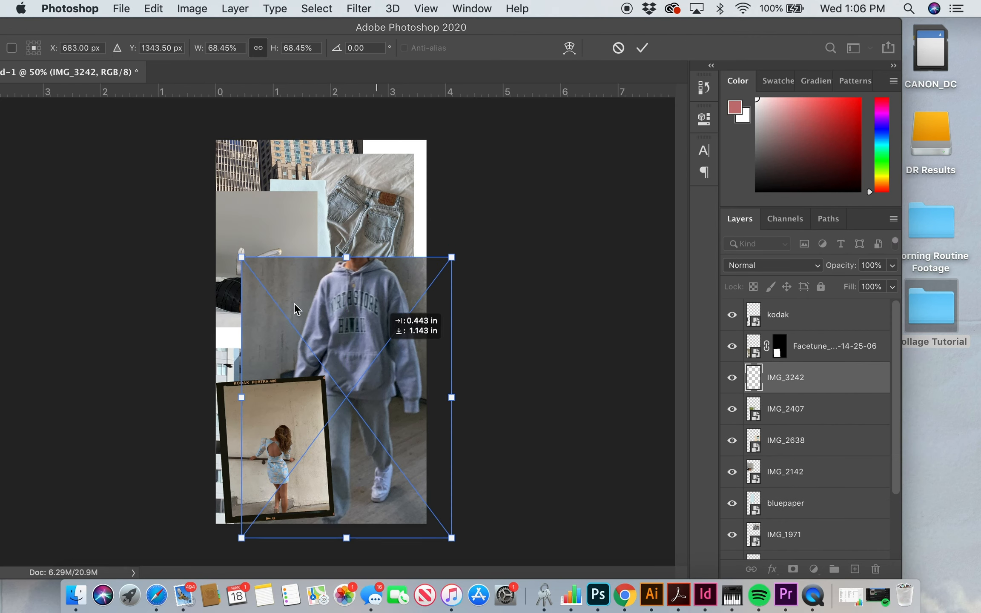
{"action": "left_click_drag", "start_coordinate": [241, 257], "coordinate": [378, 357]}
{"action": "left_click_drag", "start_coordinate": [385, 429], "coordinate": [372, 426]}
{"action": "key", "text": "Return"}
Step: Mask the IMG_3242 hoodie photo with a rectangular selection and enlarge it slightly to meet the Prada photo
{"action": "left_click_drag", "start_coordinate": [146, 28], "coordinate": [225, 28]}
{"action": "left_click", "coordinate": [15, 112]}
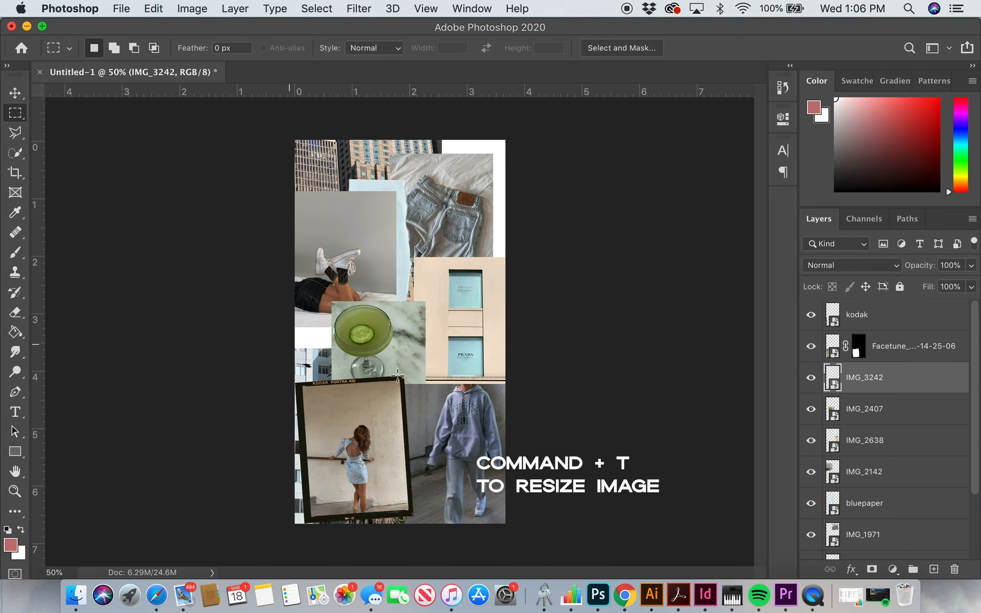
{"action": "left_click", "coordinate": [872, 569]}
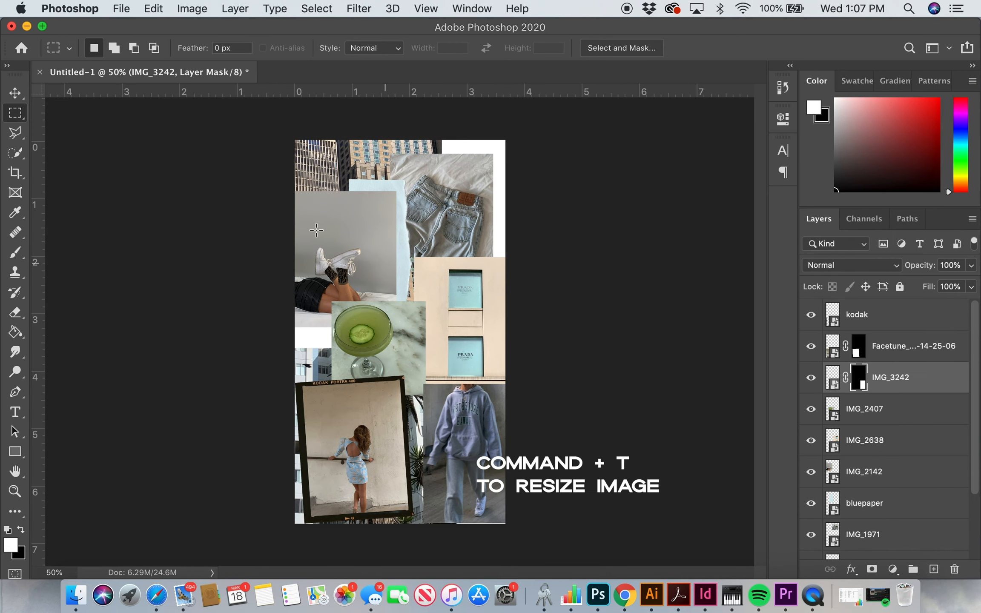
{"action": "key", "text": "v"}
{"action": "key", "text": "super+t"}
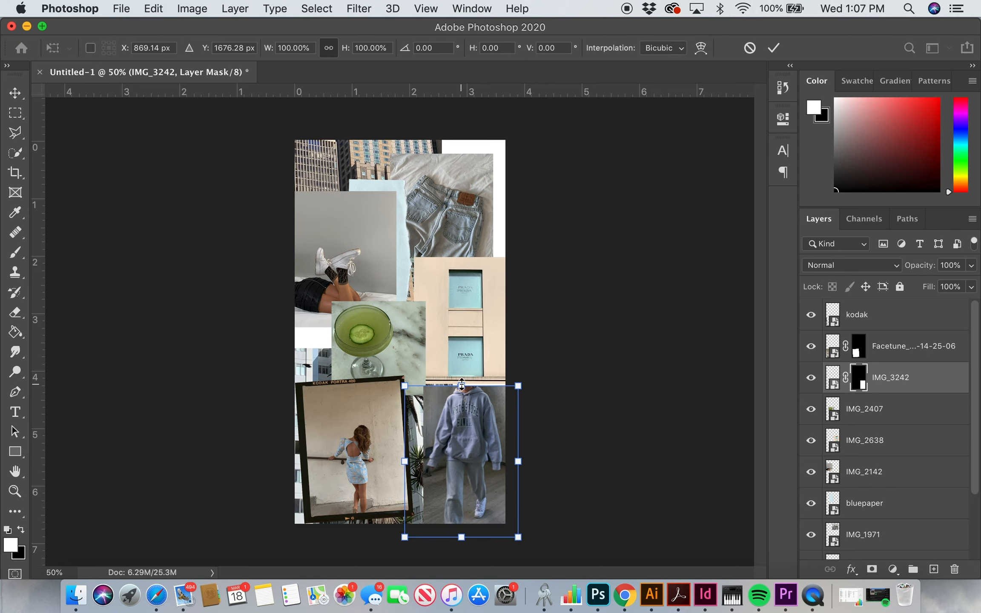
{"action": "left_click_drag", "start_coordinate": [461, 386], "coordinate": [461, 383]}
{"action": "key", "text": "Return"}
Step: Place IMG_4365.HEIC at 4.38% scale and position it over the jeans photo near the canvas's upper edge
{"action": "left_click_drag", "start_coordinate": [609, 25], "coordinate": [560, 25]}
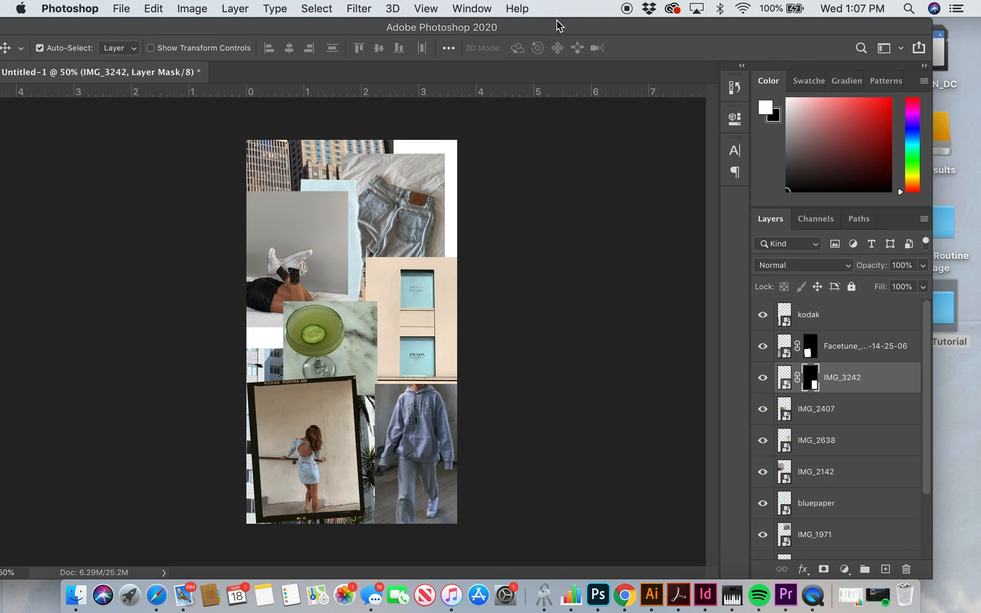
{"action": "double_click", "coordinate": [942, 316]}
{"action": "scroll", "coordinate": [658, 273], "scroll_direction": "down", "scroll_amount": 5}
{"action": "scroll", "coordinate": [659, 313], "scroll_direction": "down", "scroll_amount": 1}
{"action": "left_click_drag", "start_coordinate": [451, 334], "coordinate": [375, 452]}
{"action": "left_click_drag", "start_coordinate": [245, 191], "coordinate": [351, 332]}
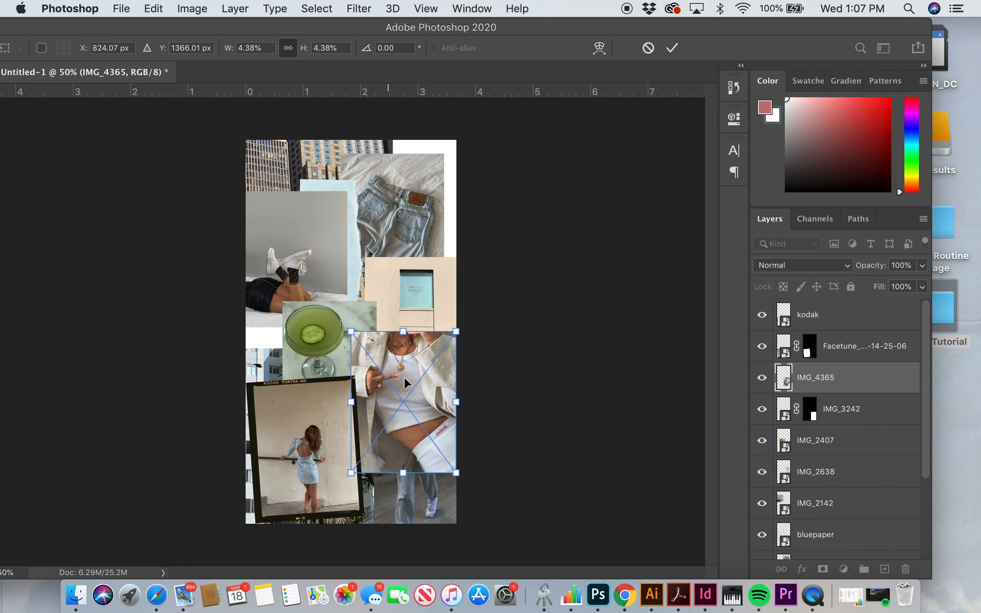
{"action": "left_click_drag", "start_coordinate": [410, 385], "coordinate": [387, 219]}
Step: Enlarge the IMG_1971 jeans photo to 6.13% scale so it covers the canvas's upper-right corner
{"action": "left_click_drag", "start_coordinate": [433, 234], "coordinate": [481, 257]}
{"action": "key", "text": "super+t"}
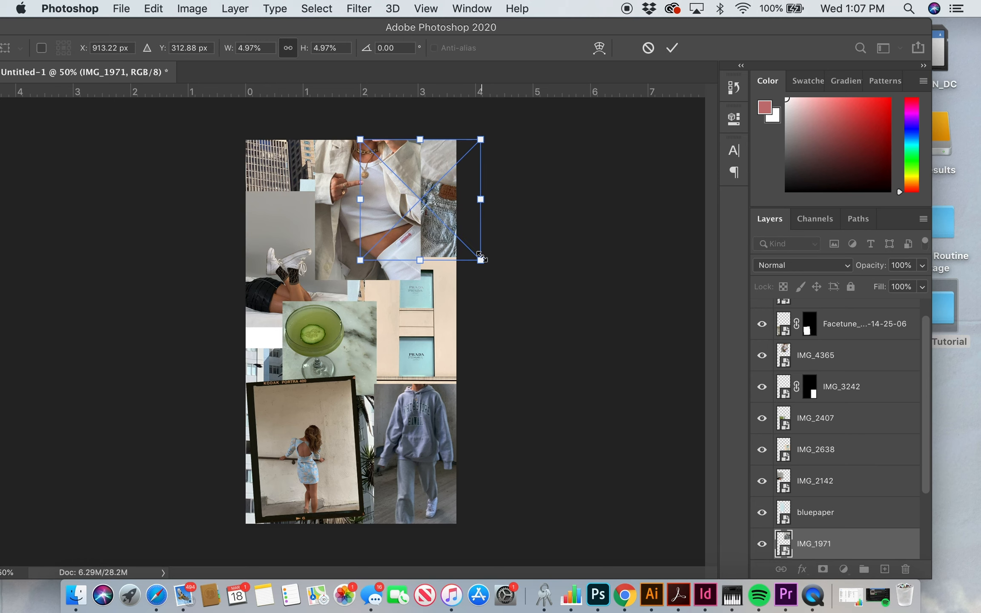
{"action": "key", "text": "Return"}
{"action": "left_click_drag", "start_coordinate": [396, 230], "coordinate": [412, 246]}
{"action": "left_click", "coordinate": [445, 192]}
{"action": "key", "text": "super+t"}
{"action": "left_click_drag", "start_coordinate": [420, 139], "coordinate": [423, 100]}
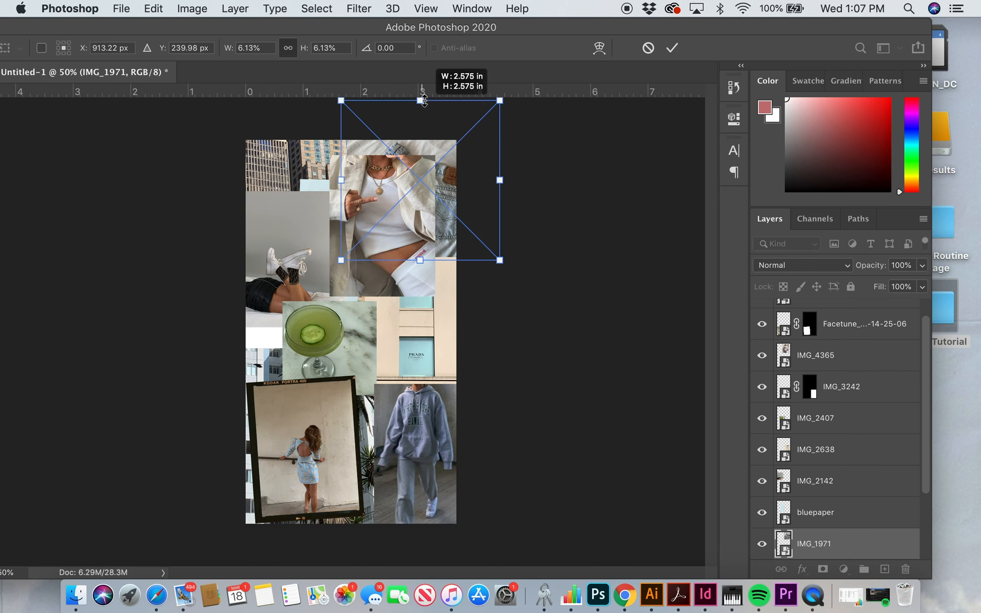
{"action": "key", "text": "Return"}
Step: Reposition the IMG_4365 photo over the jeans and scale it to 3.85%
{"action": "left_click_drag", "start_coordinate": [396, 213], "coordinate": [383, 200]}
{"action": "key", "text": "super+t"}
{"action": "left_click_drag", "start_coordinate": [340, 296], "coordinate": [352, 279]}
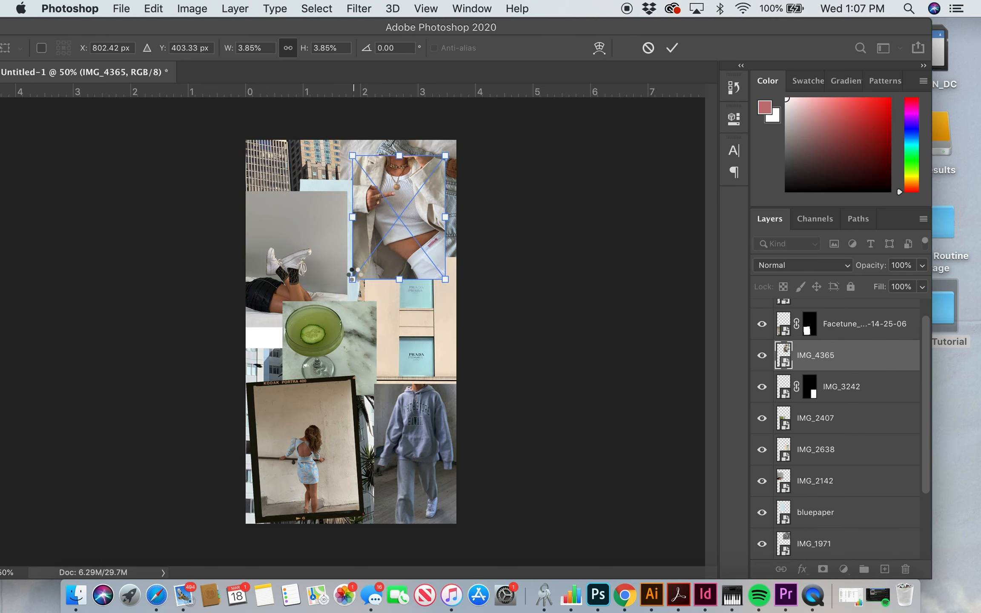
{"action": "key", "text": "Return"}
Step: Reorder the layers so IMG_2142 sits above bluepaper, with IMG_4365 below bluepaper and above IMG_2638
{"action": "left_click", "coordinate": [815, 512]}
{"action": "left_click_drag", "start_coordinate": [815, 513], "coordinate": [815, 434]}
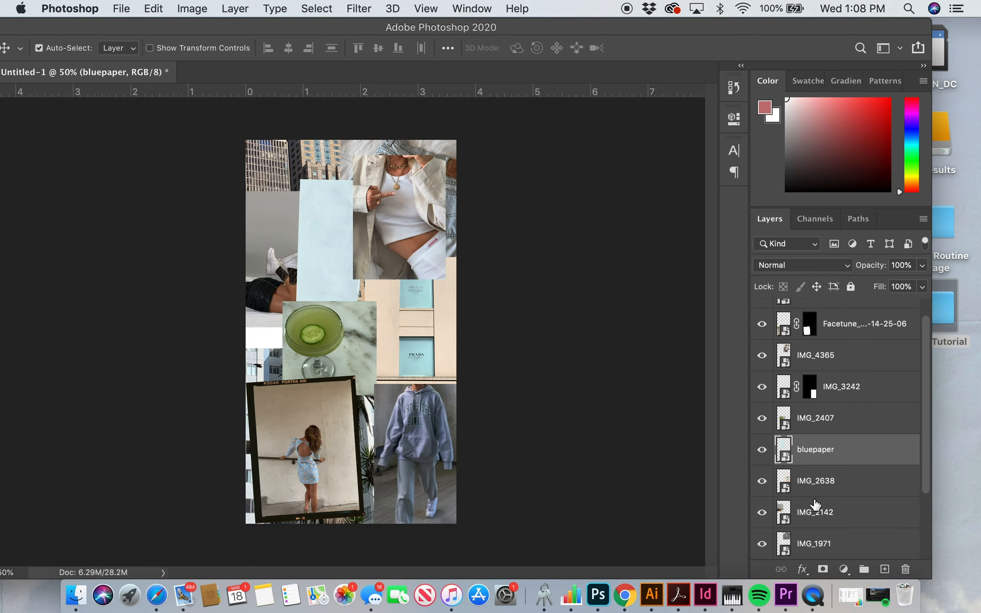
{"action": "left_click", "coordinate": [814, 505]}
{"action": "left_click", "coordinate": [817, 367]}
{"action": "left_click_drag", "start_coordinate": [817, 367], "coordinate": [798, 455]}
{"action": "left_click", "coordinate": [393, 294]}
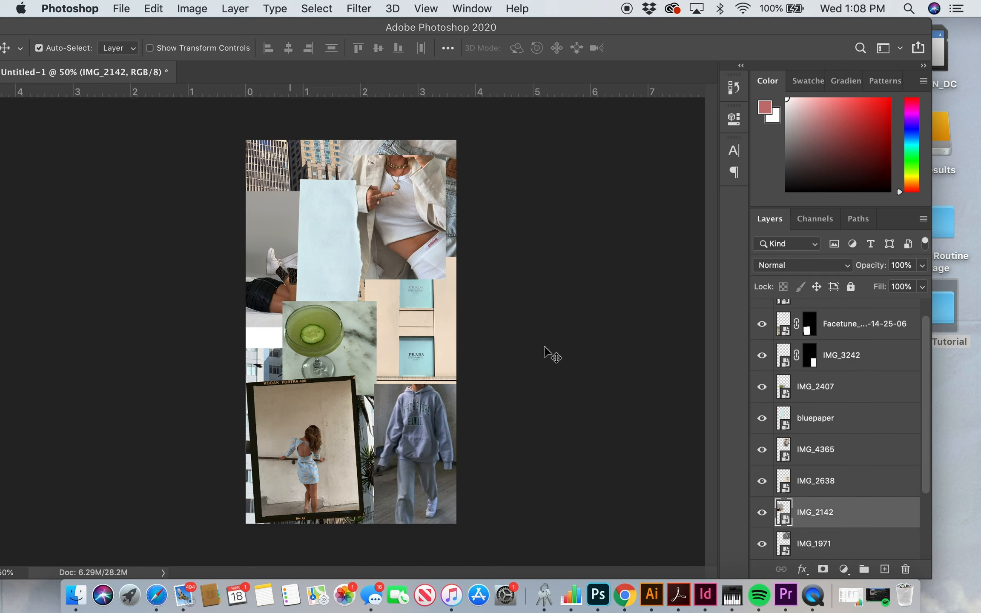
{"action": "left_click_drag", "start_coordinate": [815, 513], "coordinate": [811, 404]}
Step: Place the NicePng paper clip image as an embedded file, scale it down, and set it on the shoes photo's upper edge
{"action": "left_click", "coordinate": [121, 9]}
{"action": "left_click", "coordinate": [162, 425]}
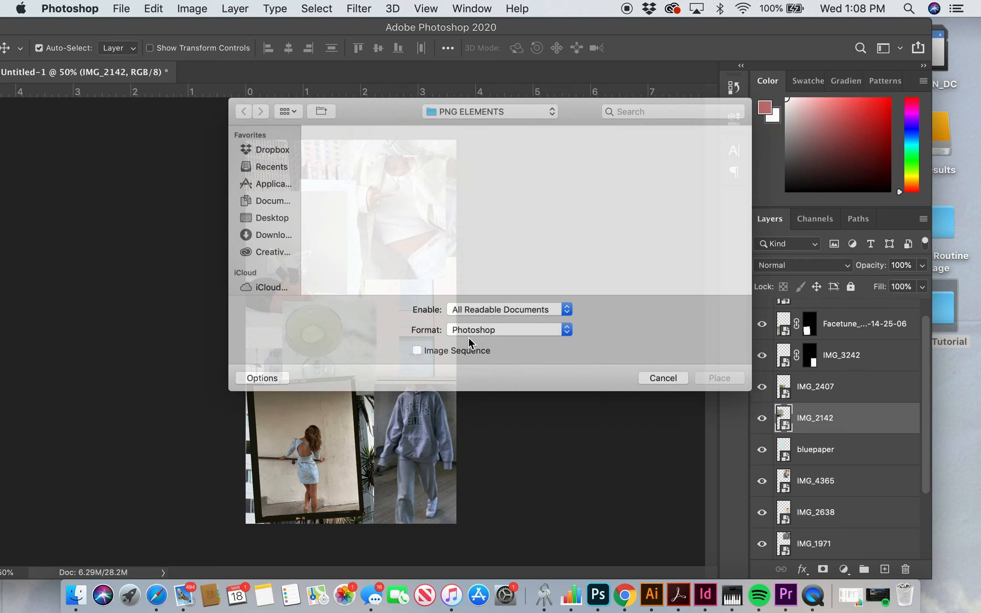
{"action": "left_click", "coordinate": [702, 395]}
{"action": "left_click_drag", "start_coordinate": [333, 405], "coordinate": [380, 396]}
{"action": "left_click_drag", "start_coordinate": [246, 140], "coordinate": [358, 346]}
{"action": "left_click_drag", "start_coordinate": [418, 361], "coordinate": [316, 193]}
{"action": "key", "text": "Return"}
{"action": "left_click", "coordinate": [328, 189]}
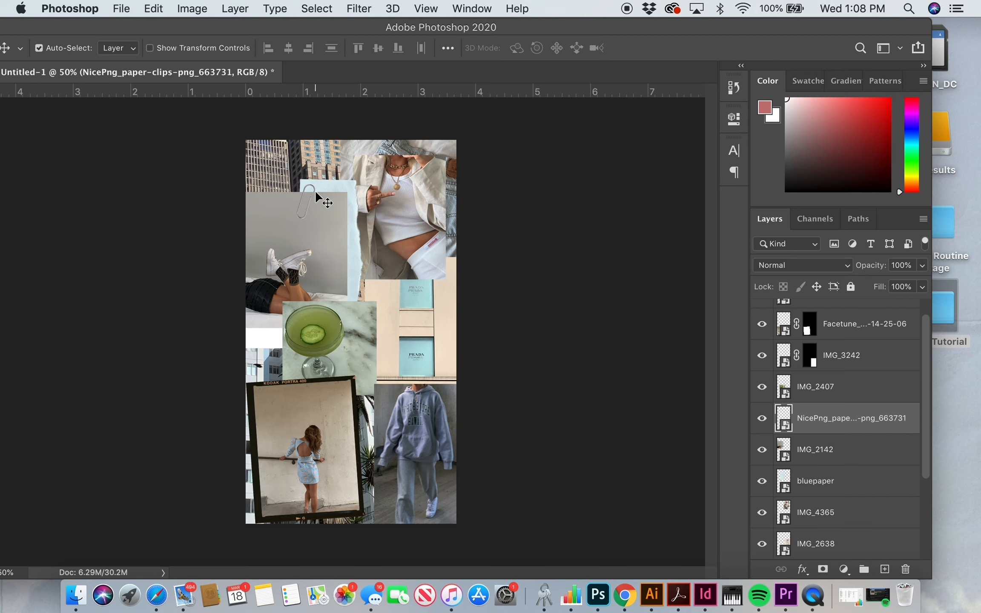
Step: Nudge the bluepaper layer down slightly and the paper clip up over the shoes photo's upper edge
{"action": "left_click_drag", "start_coordinate": [298, 30], "coordinate": [347, 30]}
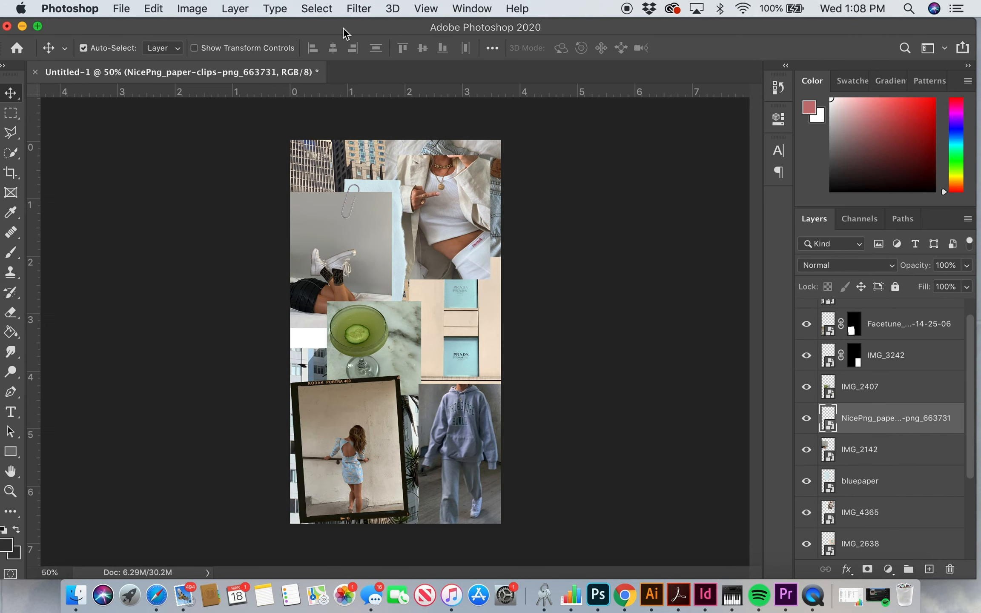
{"action": "left_click_drag", "start_coordinate": [390, 218], "coordinate": [378, 196]}
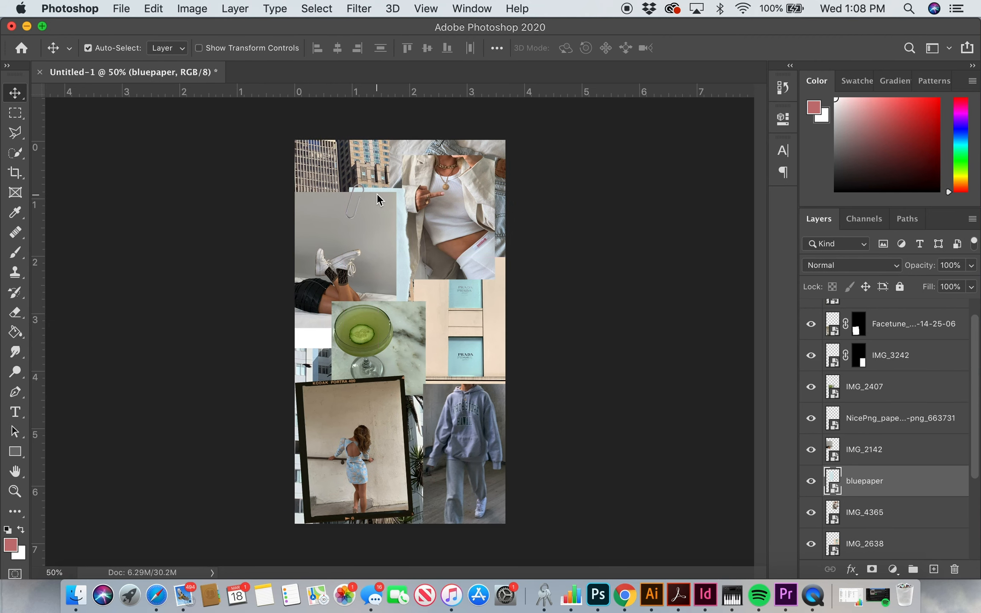
{"action": "left_click", "coordinate": [365, 191]}
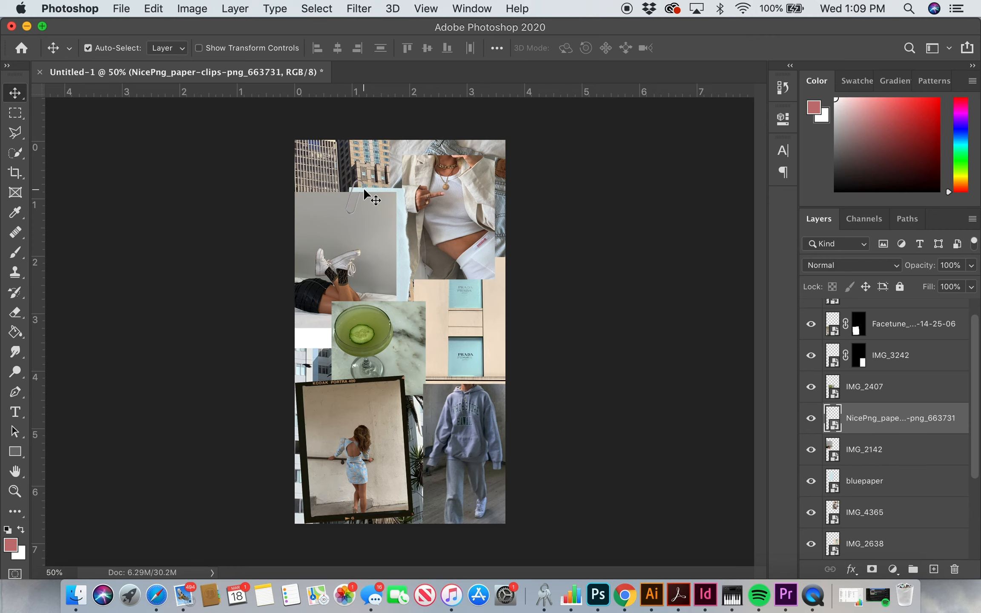
{"action": "scroll", "coordinate": [364, 192], "scroll_direction": "up", "scroll_amount": 5}
{"action": "scroll", "coordinate": [318, 243], "scroll_direction": "down", "scroll_amount": 5}
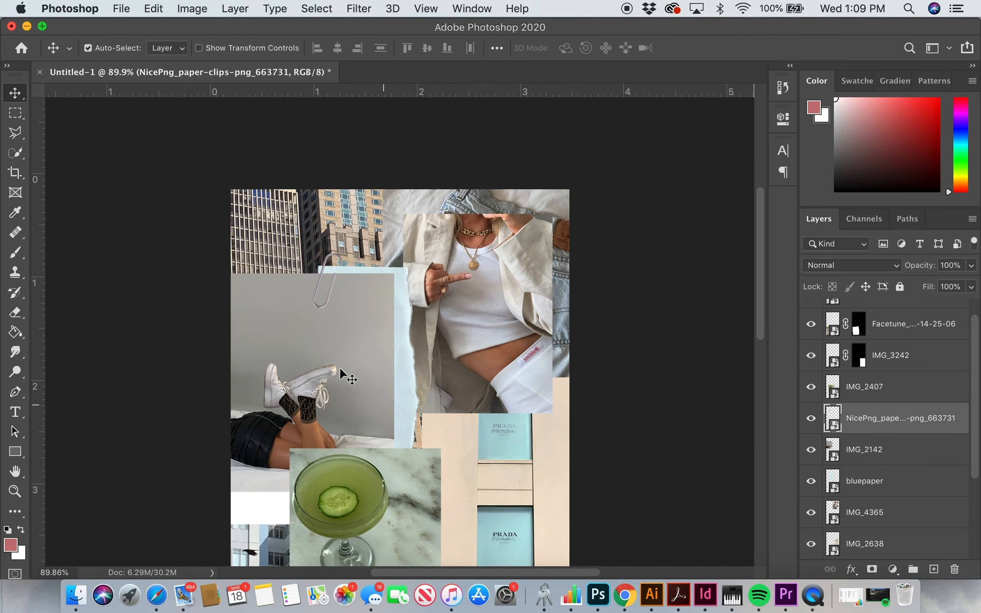
Step: Enlarge the IMG_2812 palm photo to 21.88% scale to fill the white gap, and nudge the cocktail photo up
{"action": "left_click", "coordinate": [324, 374]}
{"action": "key", "text": "ctrl+t"}
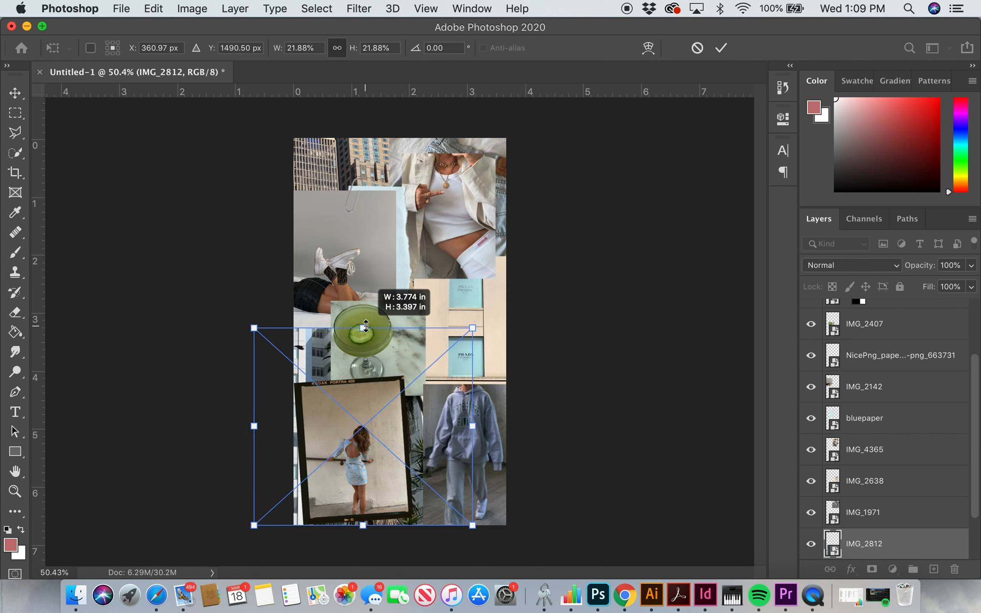
{"action": "key", "text": "Return"}
{"action": "left_click_drag", "start_coordinate": [377, 334], "coordinate": [377, 329]}
Step: Select the bluepaper, IMG_2142 and paper clip layers and move them together up and slightly right
{"action": "left_click", "coordinate": [365, 188]}
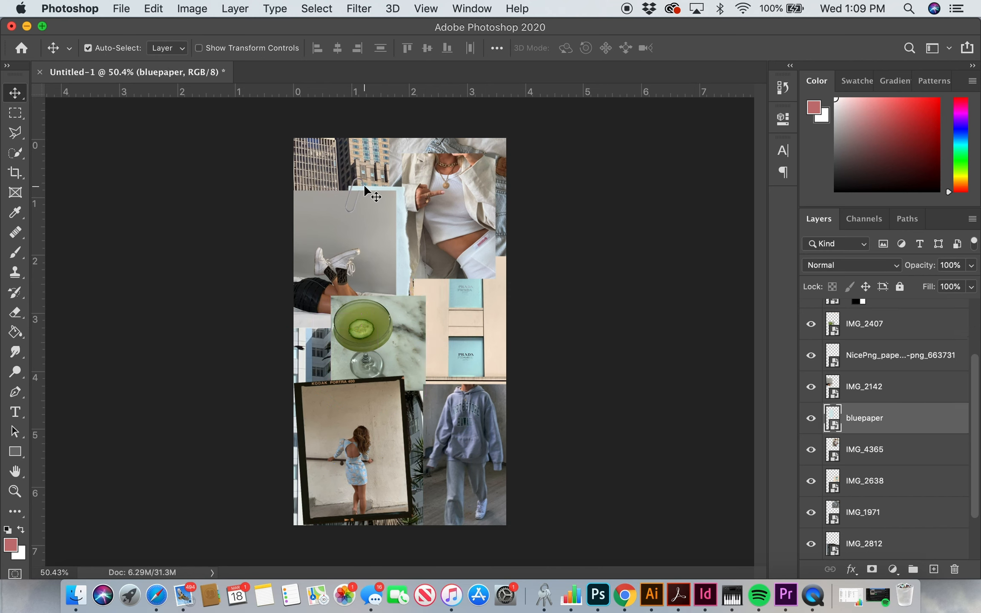
{"action": "left_click", "coordinate": [363, 237], "text": "shift"}
{"action": "left_click", "coordinate": [350, 211], "text": "shift"}
{"action": "left_click_drag", "start_coordinate": [352, 259], "coordinate": [362, 243]}
{"action": "left_click", "coordinate": [121, 8]}
{"action": "left_click", "coordinate": [173, 314]}
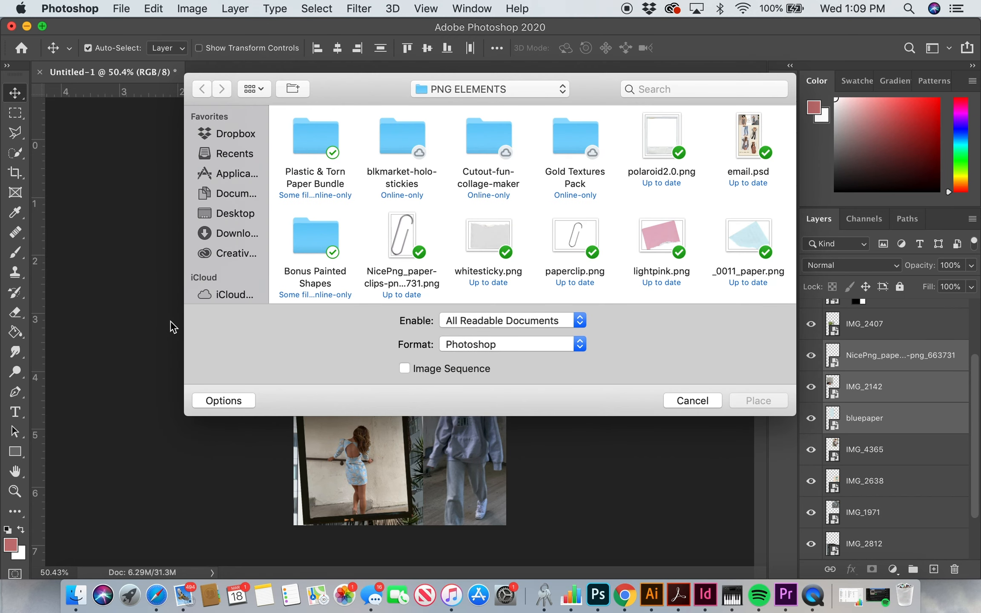
{"action": "left_click", "coordinate": [693, 401]}
Step: Place IMG_3693.JPG from the Collage Tutorial folder at 3.31% scale on the canvas's left edge, beside the cocktail photo
{"action": "key", "text": "super+Tab"}
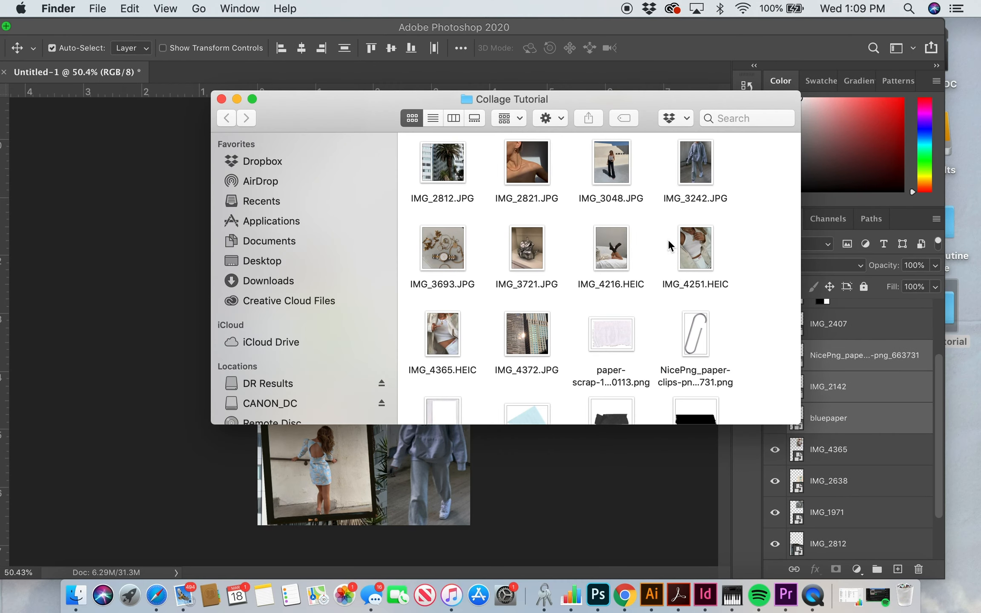
{"action": "scroll", "coordinate": [668, 247], "scroll_direction": "down", "scroll_amount": 2}
{"action": "left_click_drag", "start_coordinate": [442, 208], "coordinate": [340, 331]}
{"action": "left_click_drag", "start_coordinate": [278, 326], "coordinate": [274, 305]}
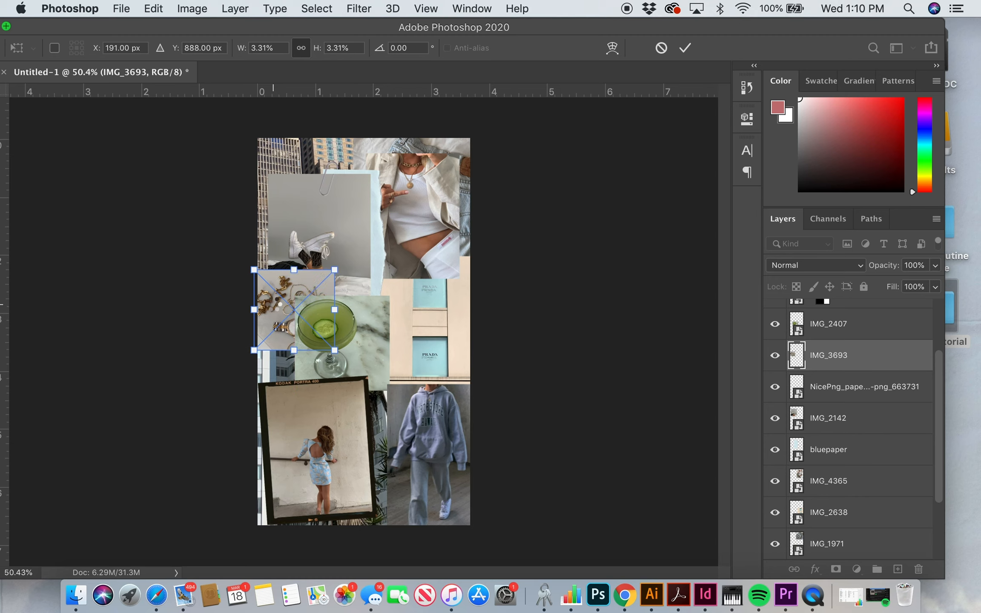
{"action": "key", "text": "Return"}
Step: Move the shoes photo, blue paper and paper clip together further up toward the canvas's upper edge
{"action": "left_click", "coordinate": [346, 202]}
{"action": "left_click", "coordinate": [378, 191]}
{"action": "left_click", "coordinate": [332, 187], "text": "shift"}
{"action": "left_click_drag", "start_coordinate": [341, 198], "coordinate": [407, 284]}
Step: Mask the IMG_2142 shoes photo with a rectangular selection that cuts off its empty upper wall area
{"action": "left_click", "coordinate": [311, 217]}
{"action": "double_click", "coordinate": [209, 32]}
{"action": "left_click", "coordinate": [16, 115]}
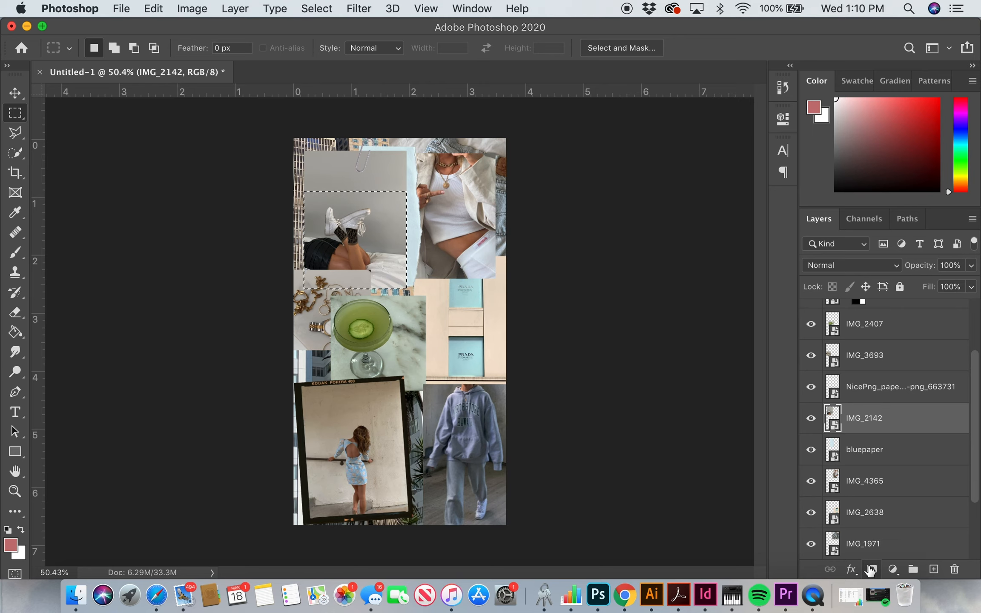
{"action": "left_click", "coordinate": [871, 570]}
Step: Move the masked shoes photo up near the canvas's upper edge and shift the blue paper up behind it
{"action": "key", "text": "v"}
{"action": "left_click_drag", "start_coordinate": [356, 200], "coordinate": [355, 158]}
{"action": "left_click", "coordinate": [407, 283]}
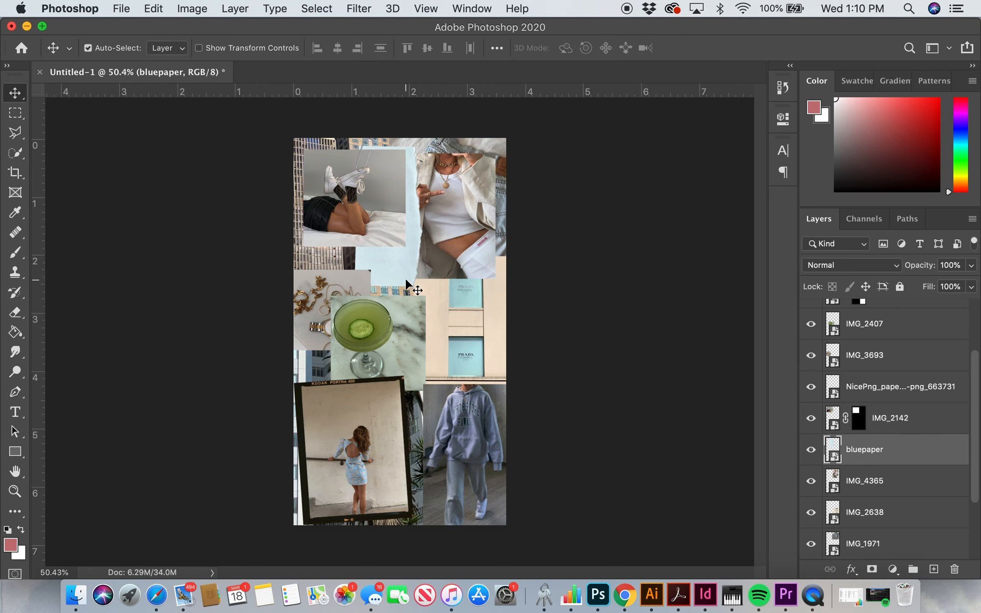
{"action": "left_click_drag", "start_coordinate": [406, 280], "coordinate": [400, 252]}
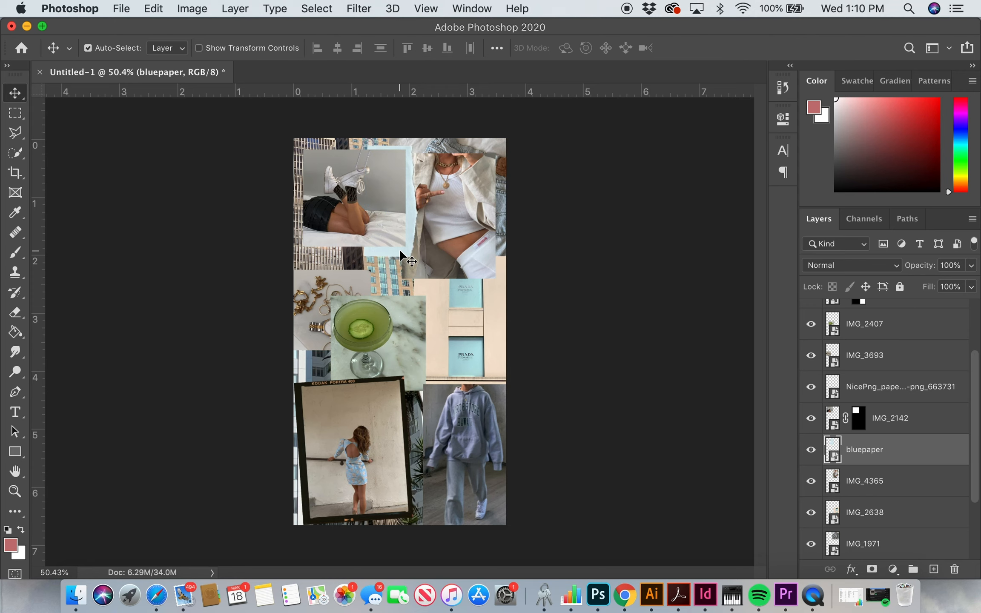
Step: Move the paper clip onto the Kodak frame's upper-left corner and bring its layer above kodak
{"action": "left_click", "coordinate": [362, 172]}
{"action": "left_click", "coordinate": [364, 175]}
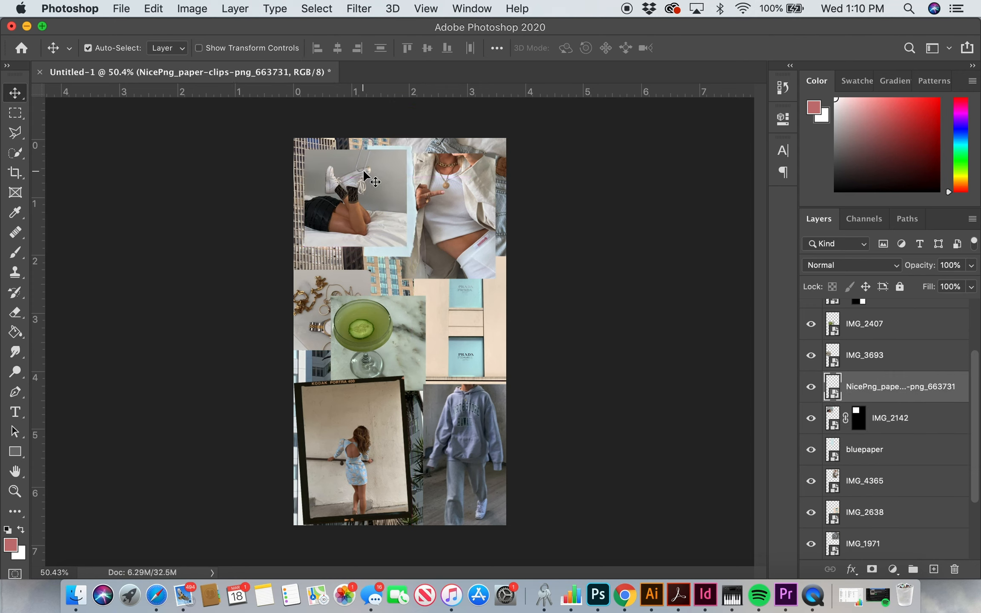
{"action": "left_click_drag", "start_coordinate": [365, 169], "coordinate": [315, 405]}
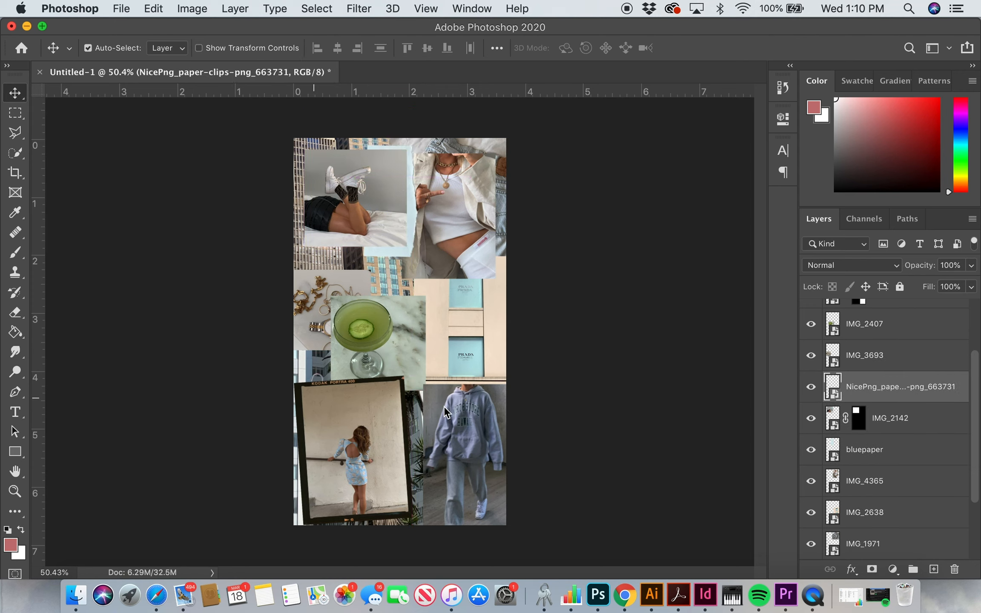
{"action": "left_click_drag", "start_coordinate": [874, 386], "coordinate": [875, 285]}
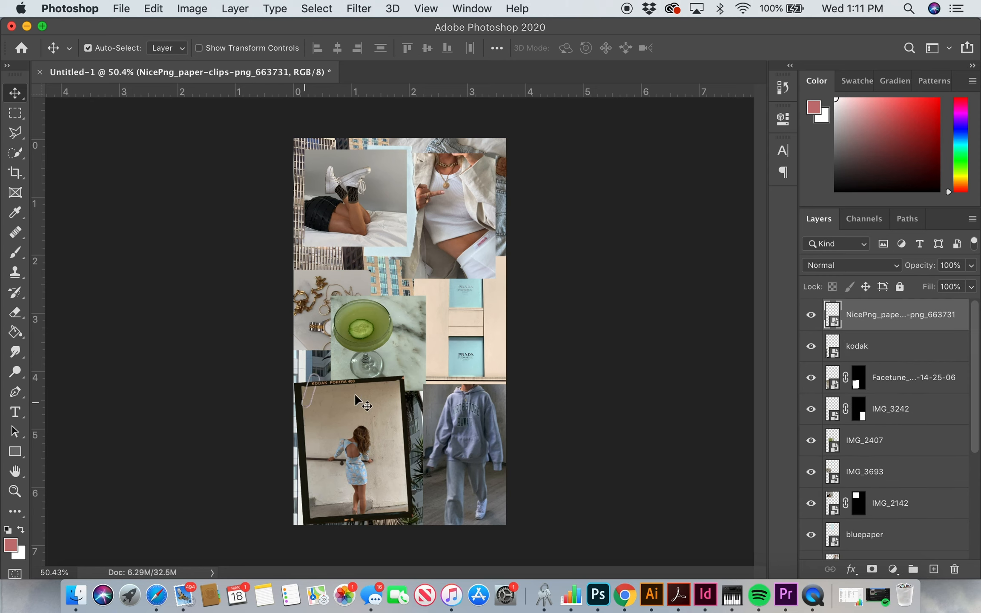
Step: Rotate the masked IMG_2142 shoes photo slightly counterclockwise
{"action": "left_click", "coordinate": [345, 215]}
{"action": "key", "text": "super+t"}
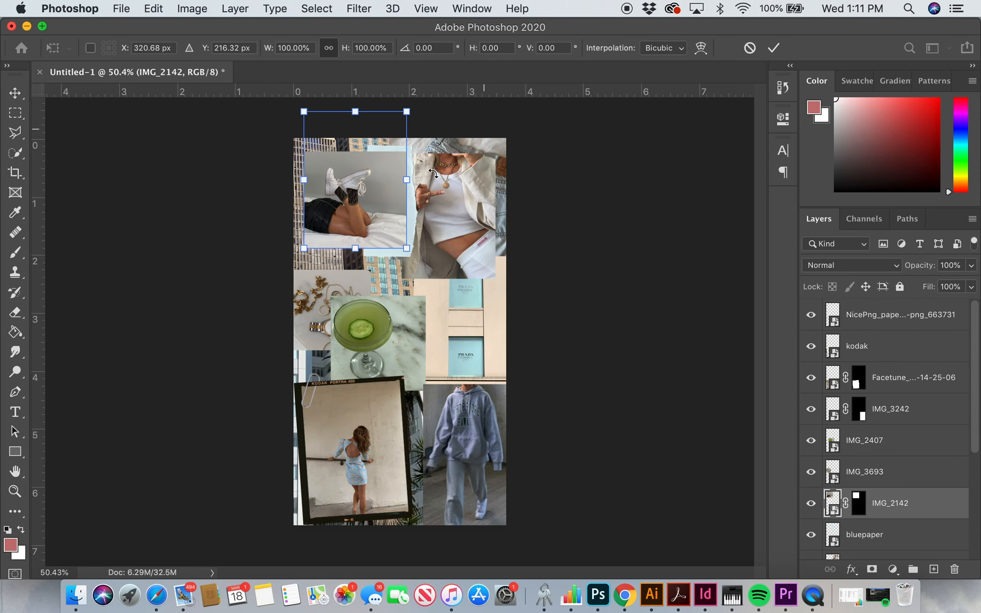
{"action": "left_click_drag", "start_coordinate": [415, 107], "coordinate": [409, 99]}
{"action": "key", "text": "Return"}
Step: Place polaroid.png from the Collage Tutorial desktop folder into the collage
{"action": "left_click", "coordinate": [121, 8]}
{"action": "left_click", "coordinate": [208, 318]}
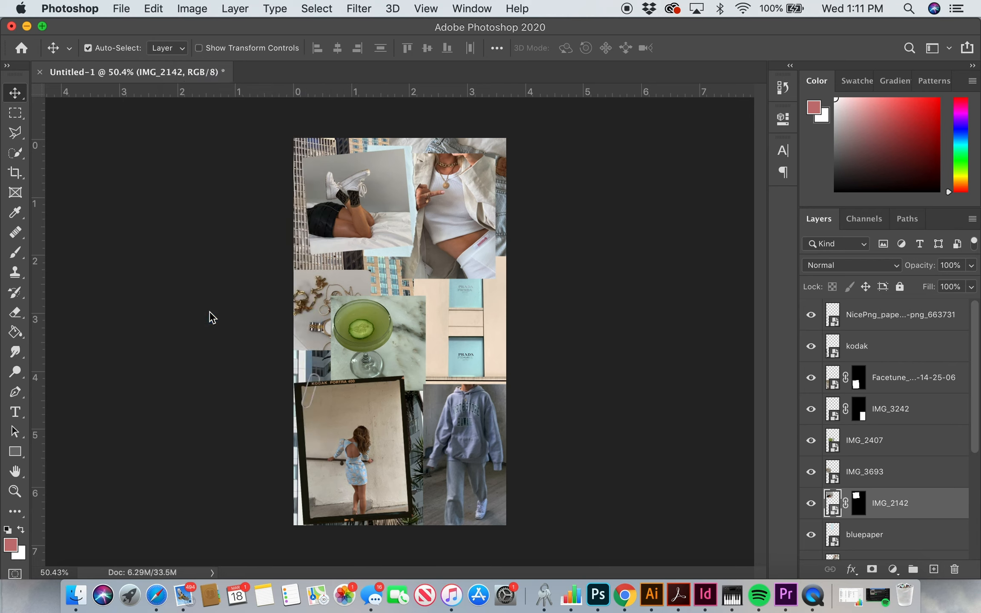
{"action": "left_click", "coordinate": [694, 403]}
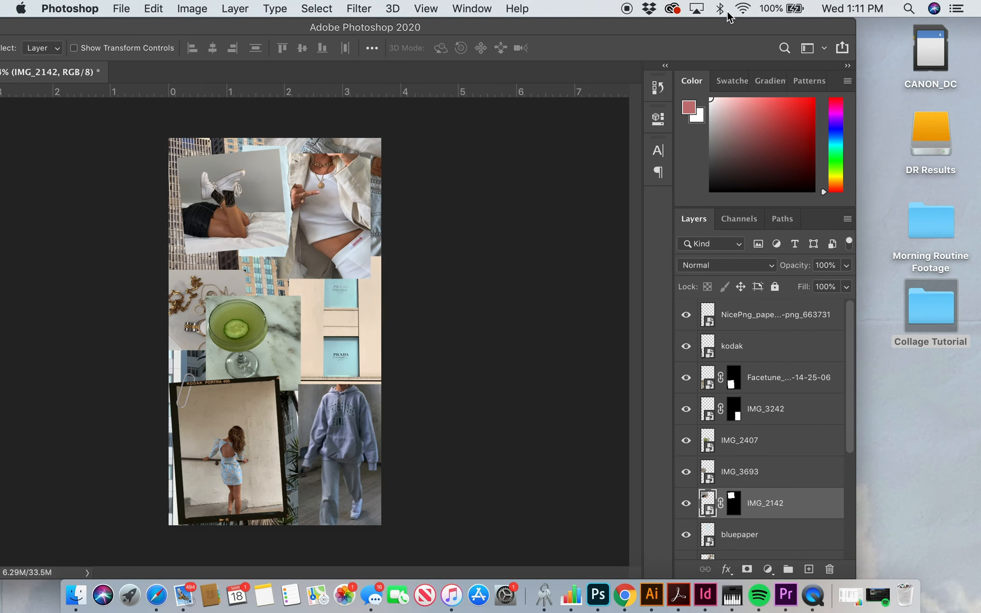
{"action": "double_click", "coordinate": [931, 307]}
{"action": "scroll", "coordinate": [697, 305], "scroll_direction": "down", "scroll_amount": 2}
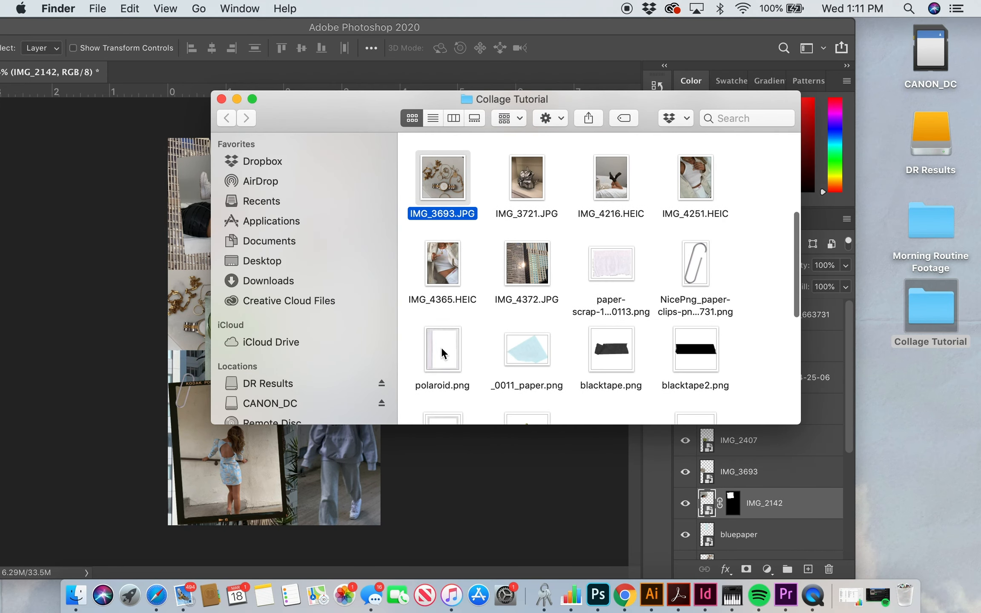
{"action": "left_click_drag", "start_coordinate": [444, 328], "coordinate": [274, 333]}
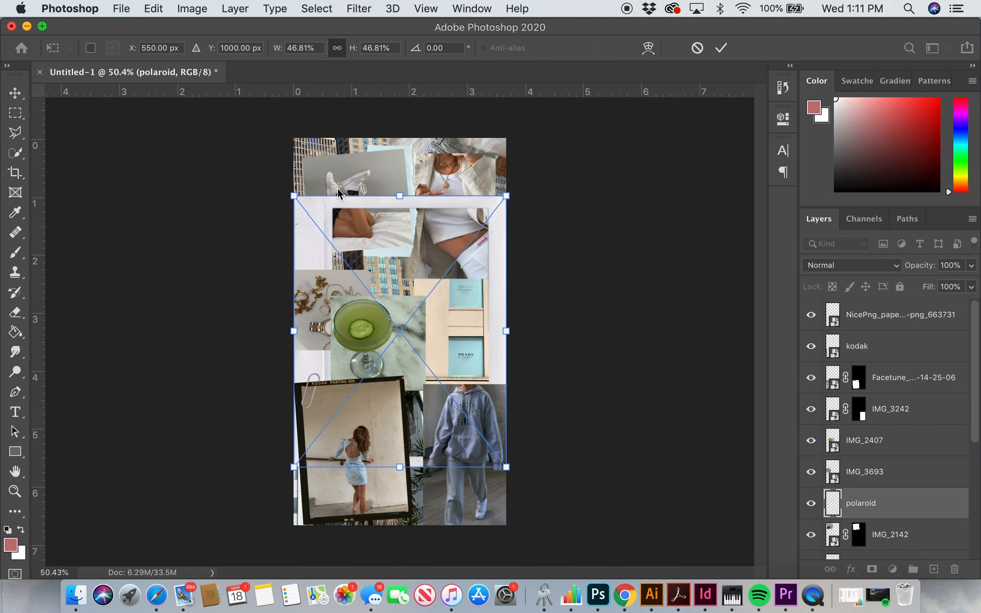
Step: Scale the polaroid frame to about 20%, turn it about 180°, and fit it over the white-top photo
{"action": "left_click_drag", "start_coordinate": [296, 197], "coordinate": [466, 316]}
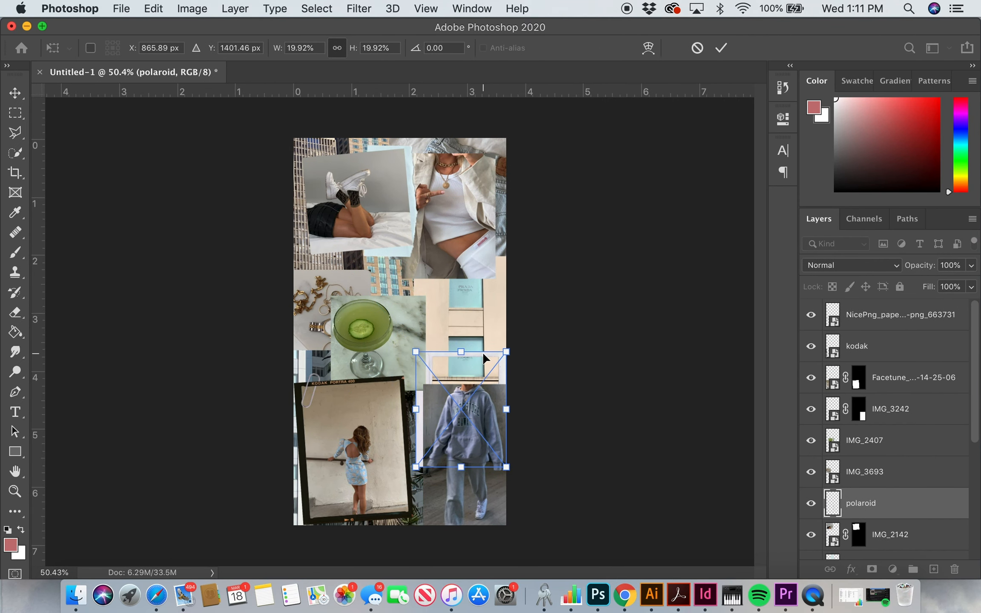
{"action": "left_click_drag", "start_coordinate": [485, 358], "coordinate": [392, 283]}
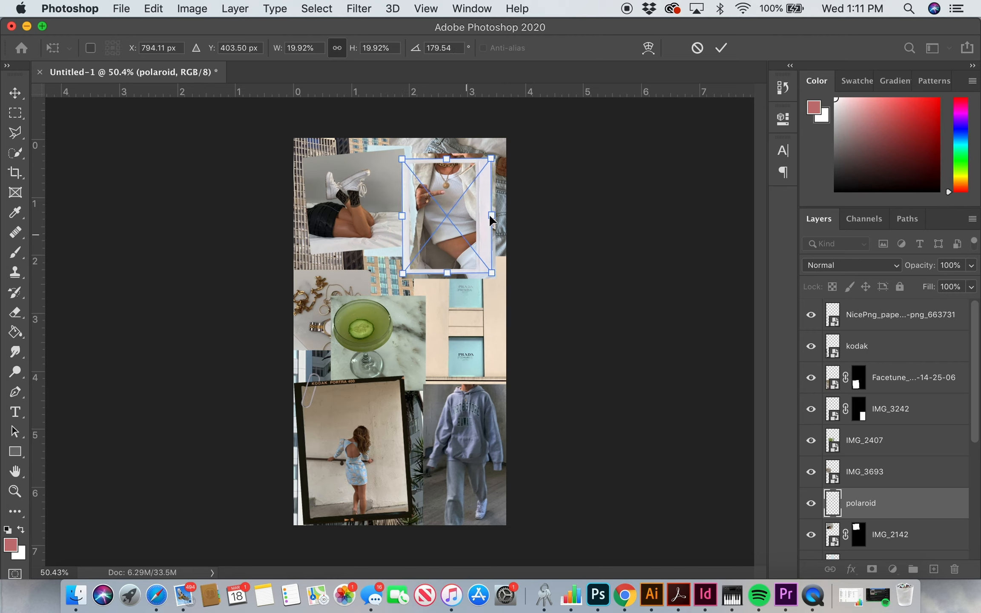
{"action": "left_click_drag", "start_coordinate": [489, 216], "coordinate": [497, 215]}
{"action": "key", "text": "Return"}
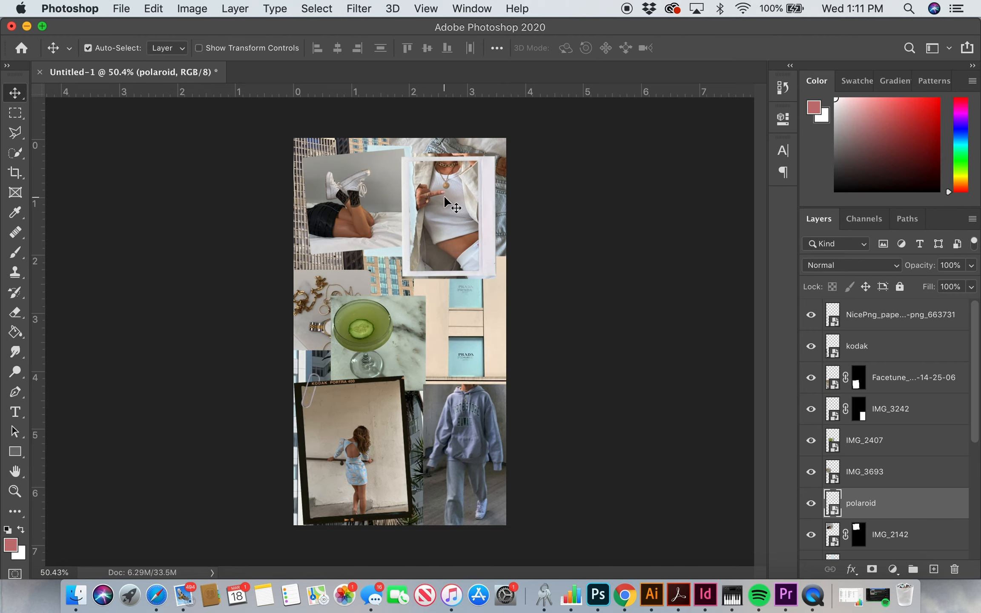
Step: Mask the IMG_4365 white-top photo with a rectangular selection that ends within the polaroid frame's border
{"action": "left_click", "coordinate": [448, 203]}
{"action": "key", "text": "m"}
{"action": "left_click_drag", "start_coordinate": [490, 281], "coordinate": [491, 282]}
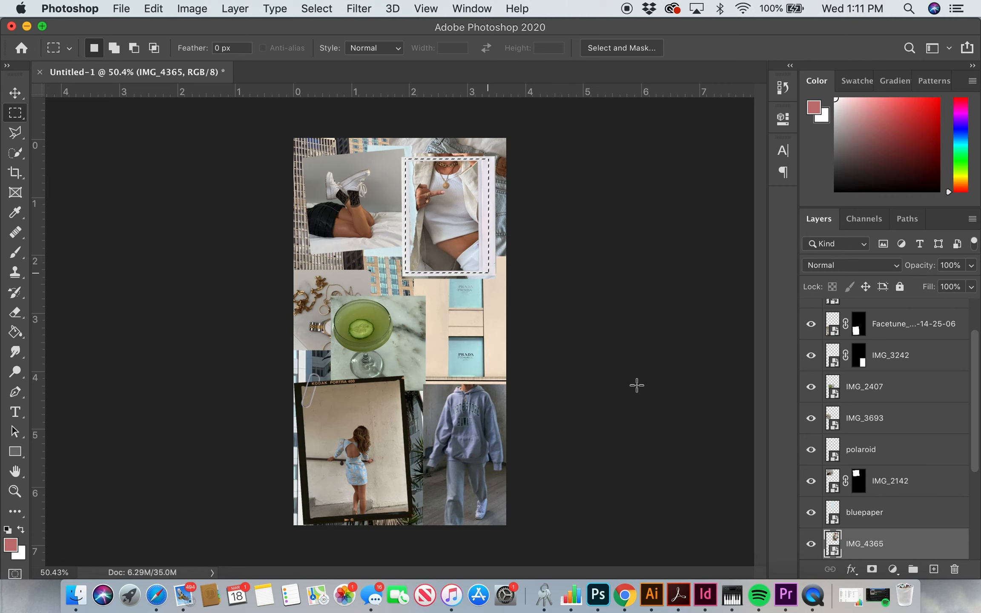
{"action": "left_click", "coordinate": [872, 570]}
{"action": "key", "text": "v"}
Step: Move the blue paper to the left side of the shoes photo and rotate it so it peeks out at an angle
{"action": "left_click", "coordinate": [416, 209]}
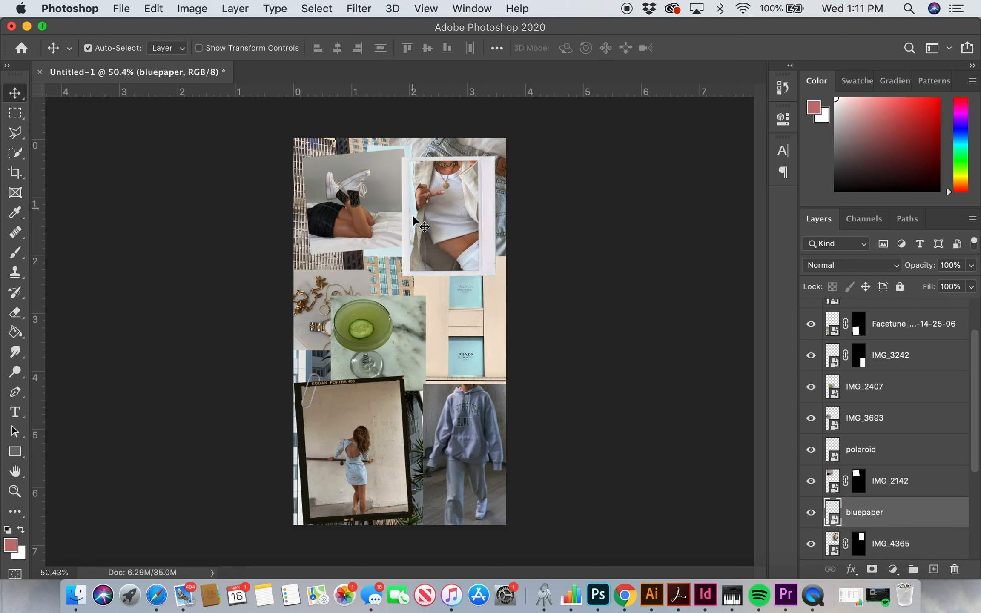
{"action": "left_click_drag", "start_coordinate": [412, 217], "coordinate": [312, 255]}
{"action": "key", "text": "super+t"}
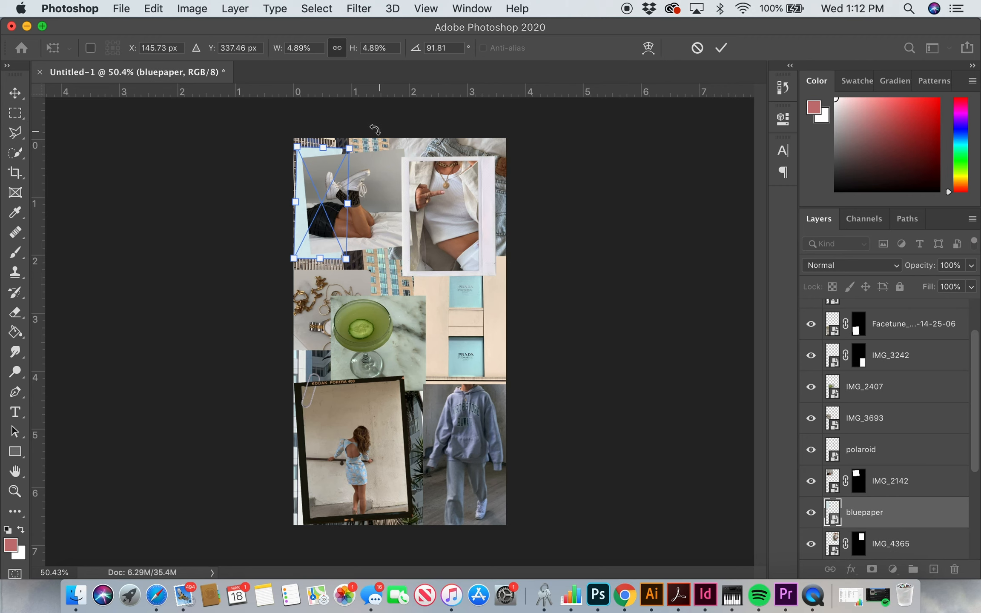
{"action": "left_click_drag", "start_coordinate": [375, 129], "coordinate": [252, 257]}
{"action": "key", "text": "Return"}
Step: Reorder the layers so IMG_4365 sits directly below polaroid, with IMG_2142 and bluepaper beneath it
{"action": "left_click", "coordinate": [374, 244]}
{"action": "left_click_drag", "start_coordinate": [904, 483], "coordinate": [891, 523]}
{"action": "left_click_drag", "start_coordinate": [885, 460], "coordinate": [879, 516]}
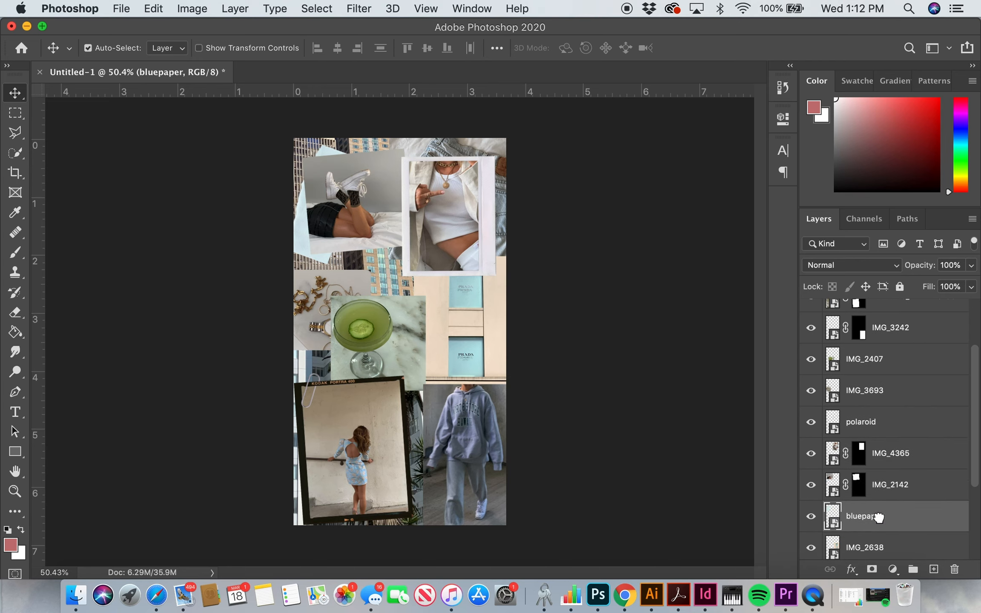
Step: Transform the polaroid frame and IMG_4365 together, enlarging them to about 108% and rotating them about 6.6° clockwise
{"action": "left_click", "coordinate": [472, 214]}
{"action": "left_click", "coordinate": [486, 216], "text": "shift"}
{"action": "key", "text": "super+t"}
{"action": "left_click_drag", "start_coordinate": [531, 118], "coordinate": [538, 125]}
{"action": "mouse_move", "coordinate": [484, 264]}
{"action": "left_mouse_down"}
{"action": "mouse_move", "coordinate": [467, 274]}
{"action": "mouse_move", "coordinate": [476, 277]}
{"action": "left_mouse_up"}
{"action": "left_click_drag", "start_coordinate": [534, 128], "coordinate": [520, 147]}
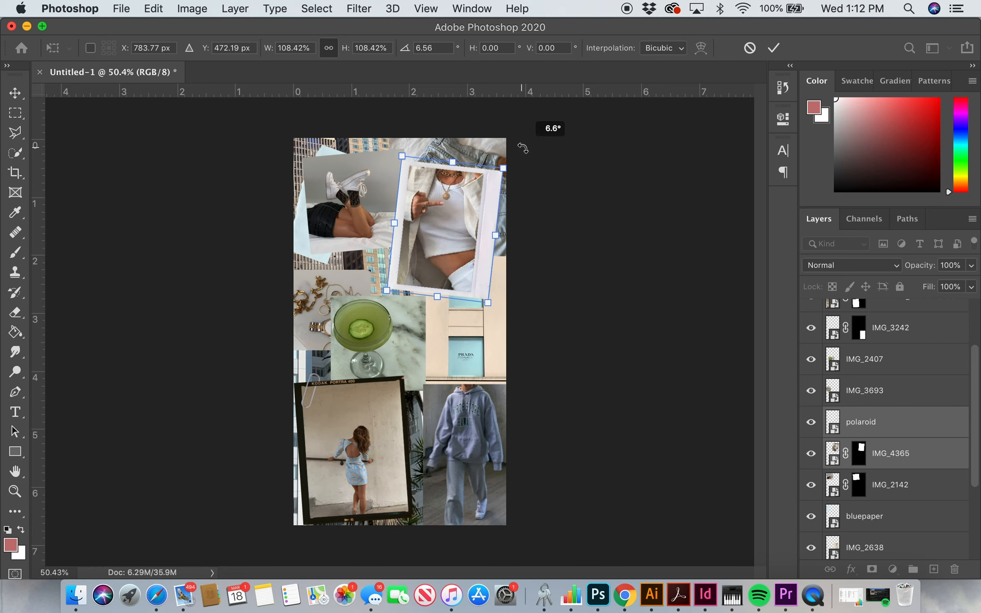
{"action": "key", "text": "Return"}
Step: Place the png-tape-gallery-for-piece-of-tape-png-300 image from the Collage Tutorial folder into the collage
{"action": "left_click", "coordinate": [122, 9]}
{"action": "left_click", "coordinate": [794, 29]}
{"action": "left_click_drag", "start_coordinate": [794, 29], "coordinate": [746, 29]}
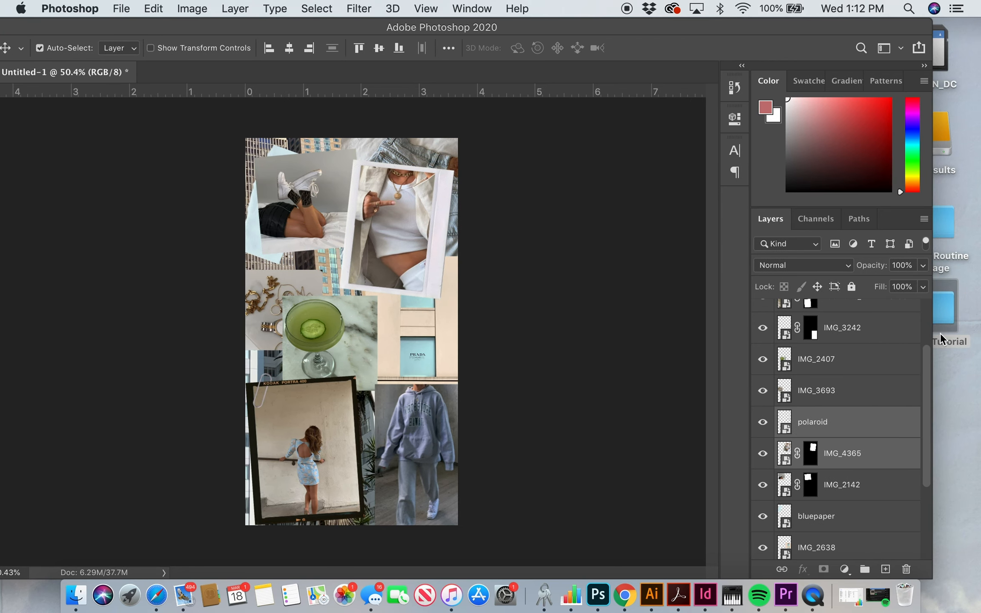
{"action": "double_click", "coordinate": [944, 320]}
{"action": "scroll", "coordinate": [614, 351], "scroll_direction": "down", "scroll_amount": 4}
{"action": "scroll", "coordinate": [614, 351], "scroll_direction": "down", "scroll_amount": 2}
{"action": "left_click_drag", "start_coordinate": [443, 333], "coordinate": [329, 331]}
Step: Shrink and rotate the tape piece and set it diagonally across the shoes photo's upper-left corner
{"action": "left_click_drag", "start_coordinate": [270, 343], "coordinate": [297, 191]}
{"action": "left_click_drag", "start_coordinate": [375, 125], "coordinate": [273, 169]}
{"action": "key", "text": "Return"}
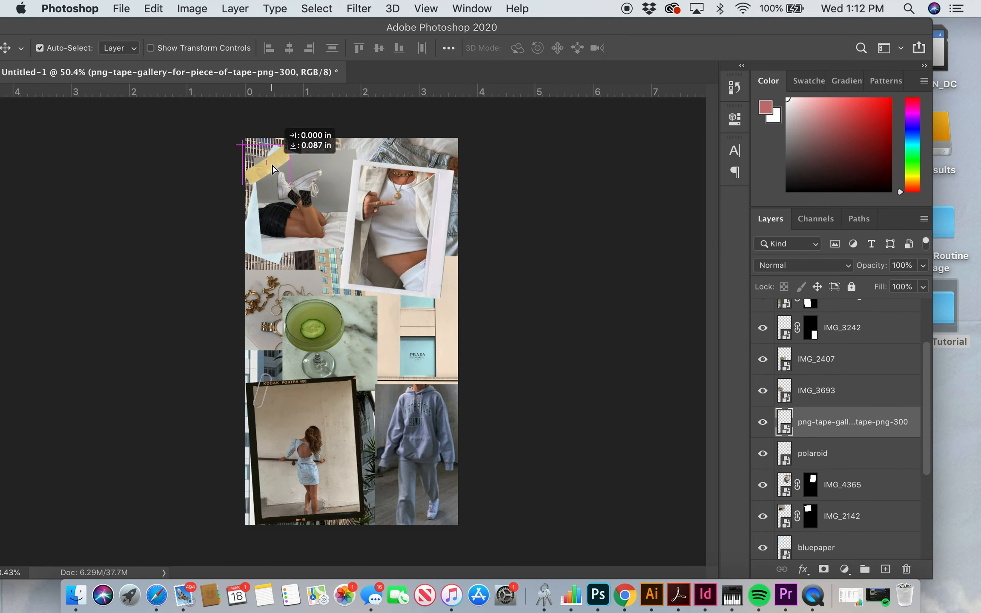
Step: Place the butterfly-exotic-south-america-amazon-66877 file from the folder and bring its layer to the top of the stack
{"action": "double_click", "coordinate": [946, 308]}
{"action": "left_click_drag", "start_coordinate": [699, 420], "coordinate": [281, 254]}
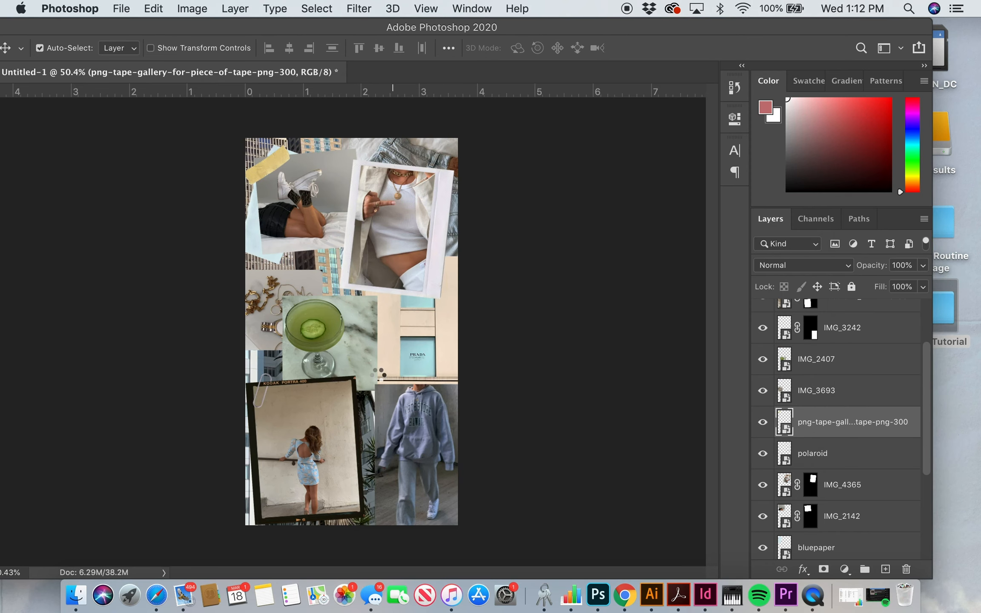
{"action": "left_click_drag", "start_coordinate": [827, 423], "coordinate": [826, 304]}
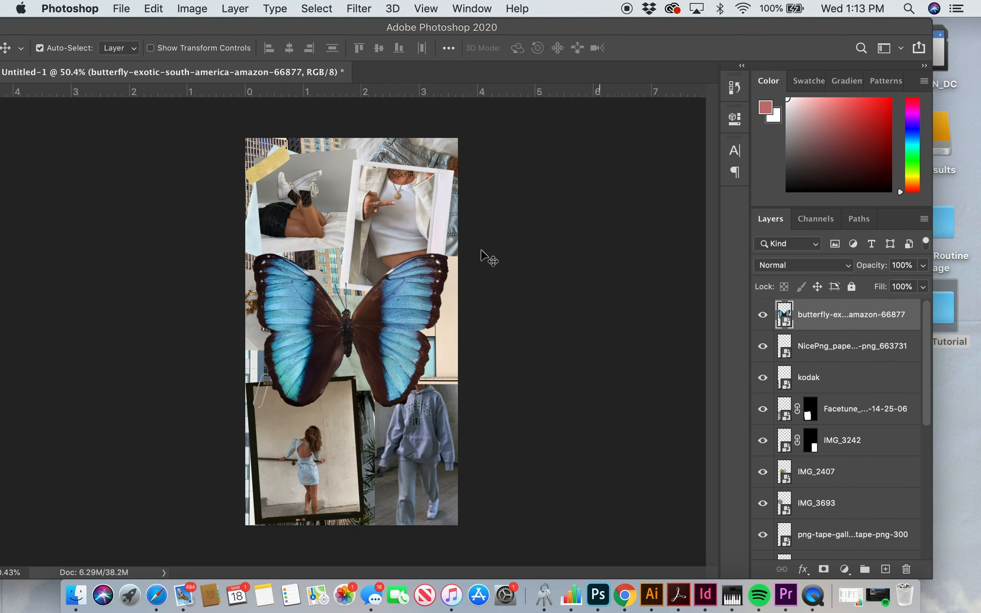
Step: Scale the butterfly down to a small accent and position it on the Kodak frame's upper-right corner
{"action": "key", "text": "super+t"}
{"action": "left_click_drag", "start_coordinate": [245, 247], "coordinate": [439, 399]}
{"action": "key", "text": "Return"}
{"action": "key", "text": "super+t"}
{"action": "key", "text": "Return"}
Step: Duplicate the small butterfly, tilt the copy about 20.7°, and position it at the canvas's lower-right corner
{"action": "key", "text": "super+t"}
{"action": "left_click_drag", "start_coordinate": [387, 435], "coordinate": [458, 522]}
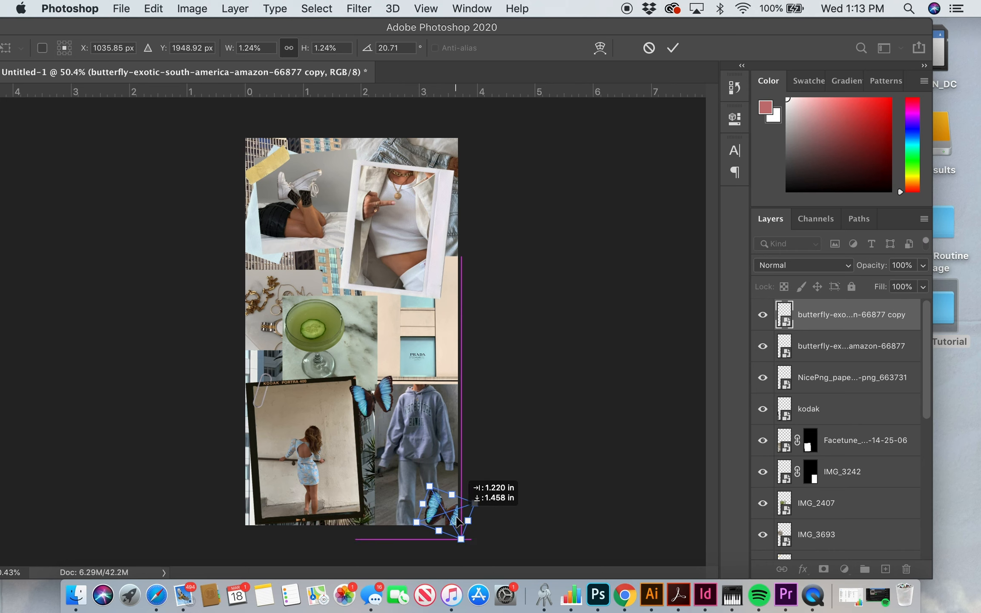
{"action": "key", "text": "Return"}
Step: Place newspaper2.png, scale it to 38.94%, rotate it about 28.6°, and position it just above the cocktail glass
{"action": "double_click", "coordinate": [946, 307]}
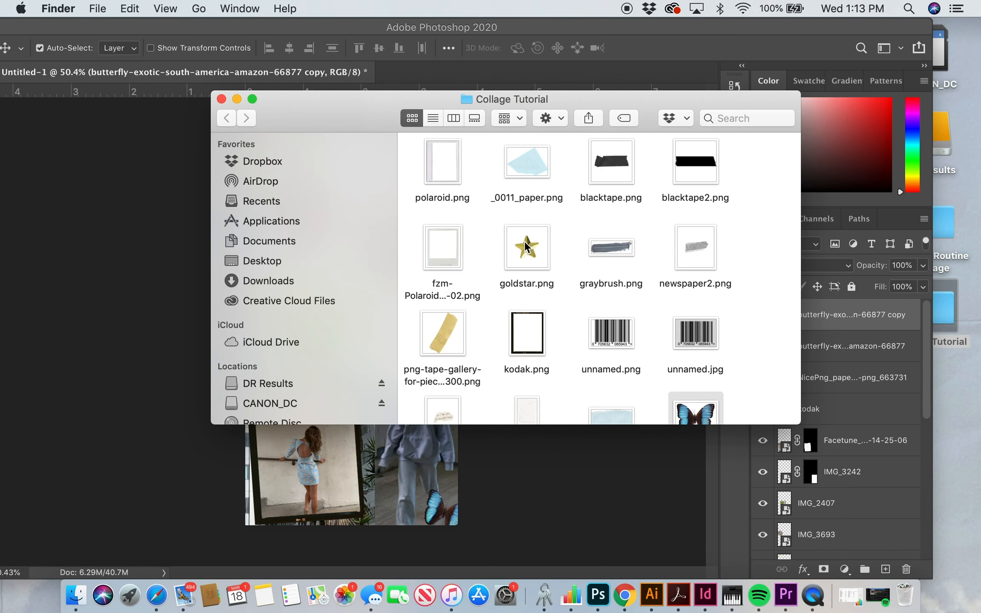
{"action": "left_click_drag", "start_coordinate": [695, 247], "coordinate": [426, 255]}
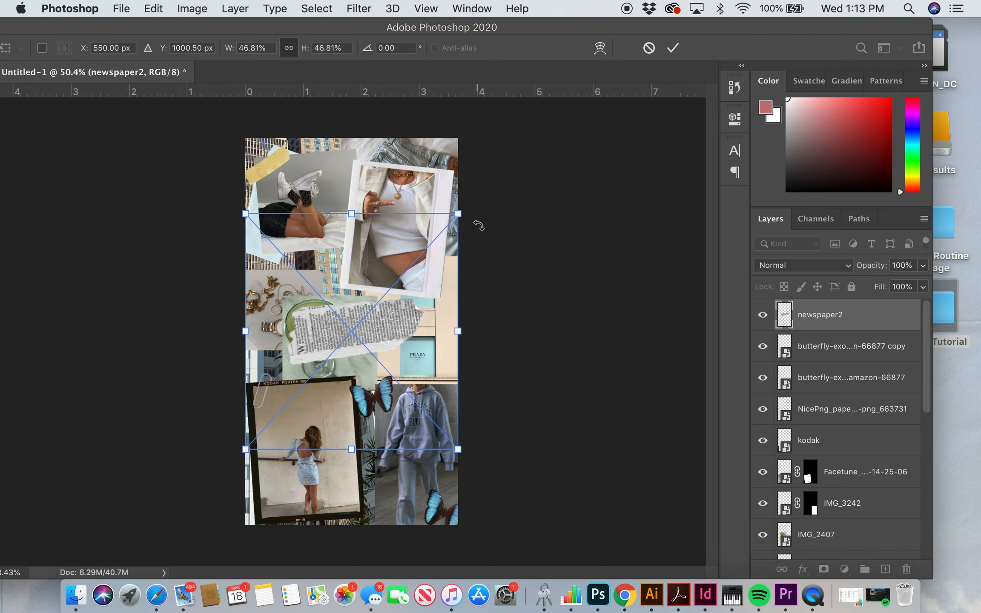
{"action": "left_click_drag", "start_coordinate": [478, 225], "coordinate": [469, 332]}
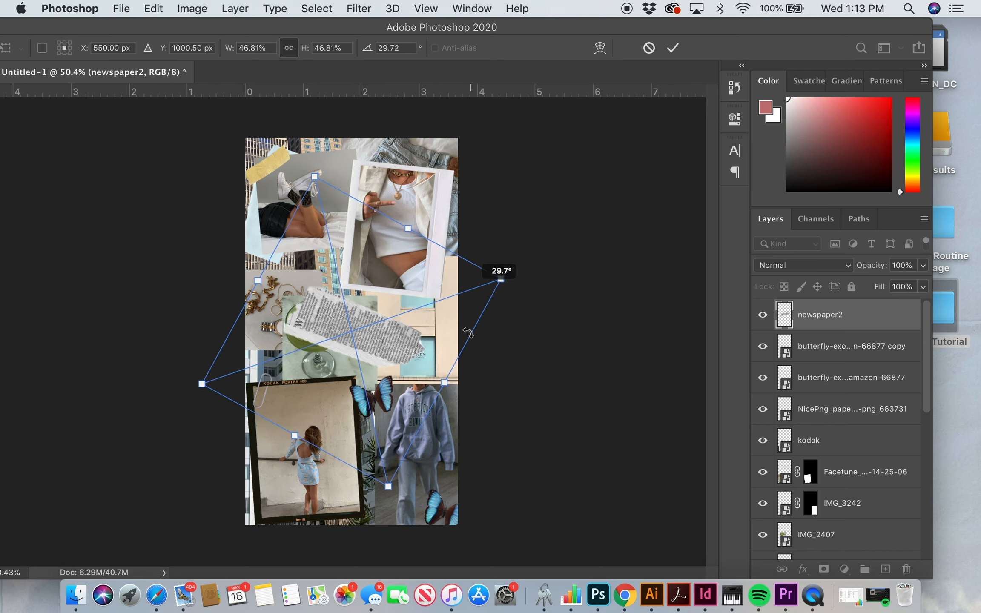
{"action": "left_click_drag", "start_coordinate": [446, 381], "coordinate": [411, 363]}
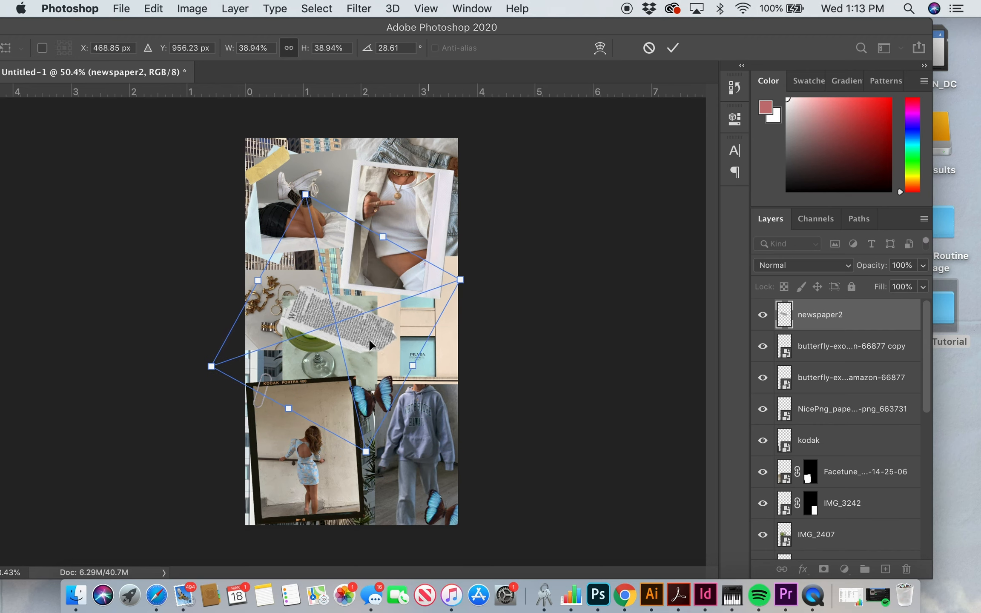
{"action": "left_click_drag", "start_coordinate": [360, 326], "coordinate": [363, 325]}
{"action": "left_click_drag", "start_coordinate": [361, 310], "coordinate": [362, 311]}
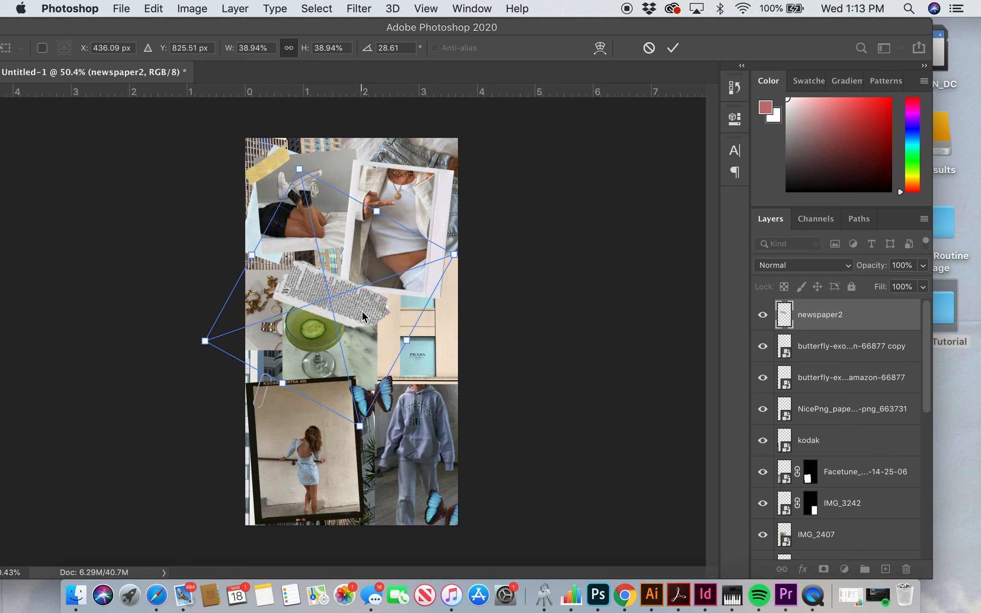
{"action": "key", "text": "Return"}
Step: Move the newspaper2 layer below IMG_3693 and nudge the scrap slightly so it peeks out behind the photos
{"action": "left_click_drag", "start_coordinate": [808, 315], "coordinate": [829, 513]}
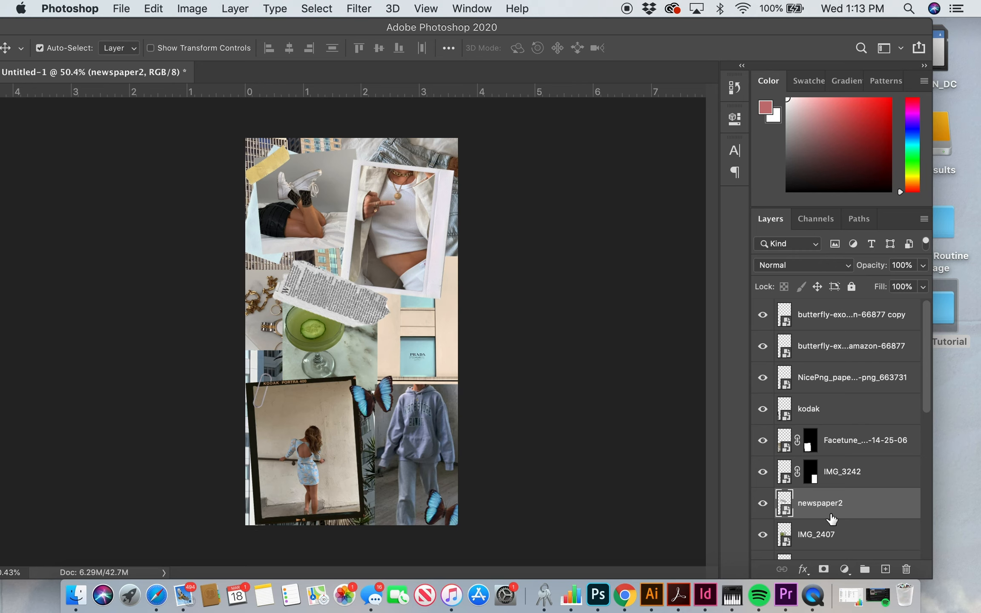
{"action": "scroll", "coordinate": [831, 519], "scroll_direction": "down", "scroll_amount": 3}
{"action": "left_click_drag", "start_coordinate": [827, 445], "coordinate": [829, 502]}
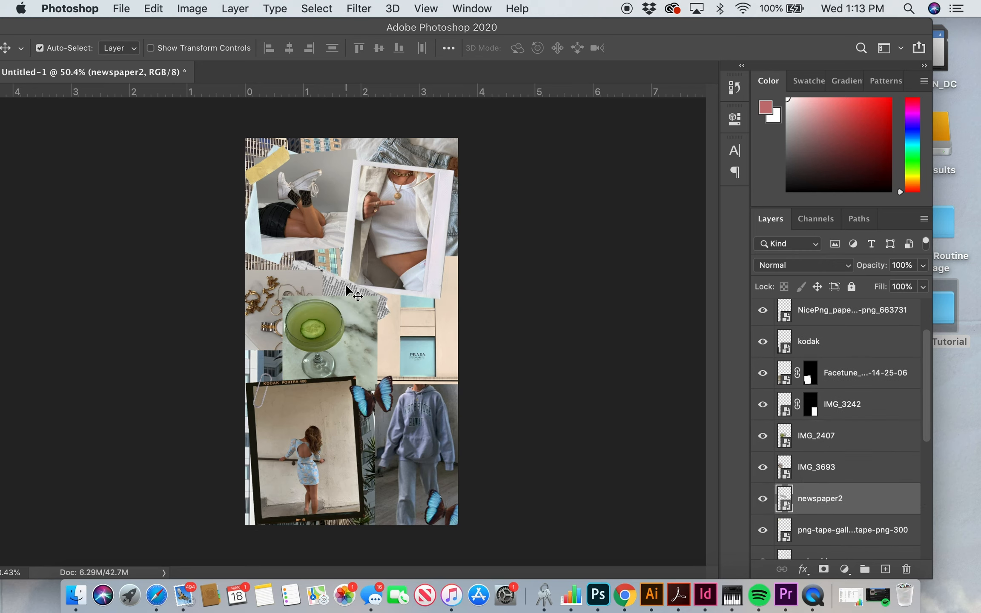
{"action": "left_click_drag", "start_coordinate": [344, 286], "coordinate": [343, 289]}
Step: Enlarge the IMG_3242 hoodie photo to about 103.83%
{"action": "left_click_drag", "start_coordinate": [423, 468], "coordinate": [472, 459]}
{"action": "key", "text": "super+t"}
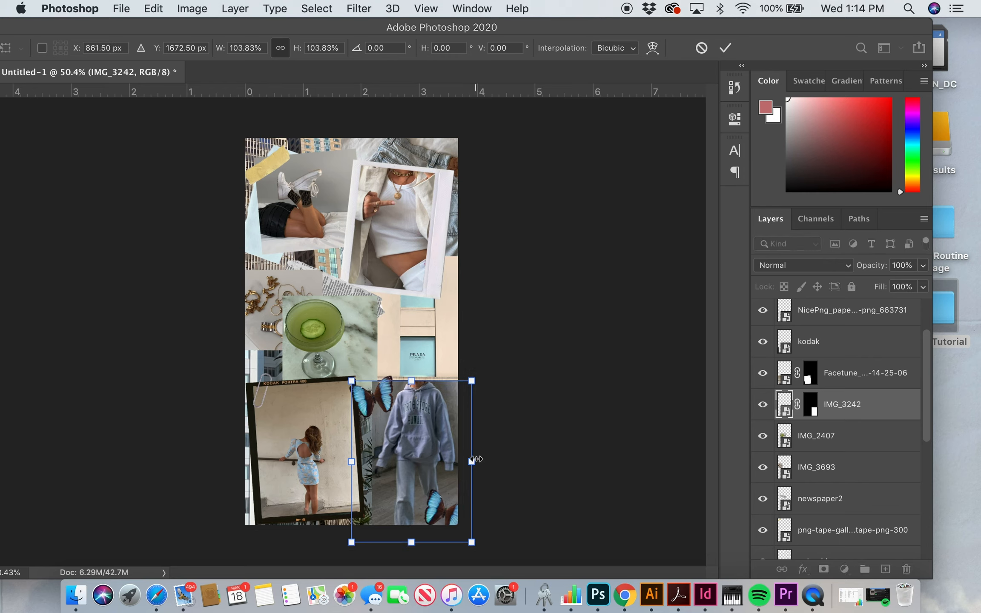
{"action": "key", "text": "Return"}
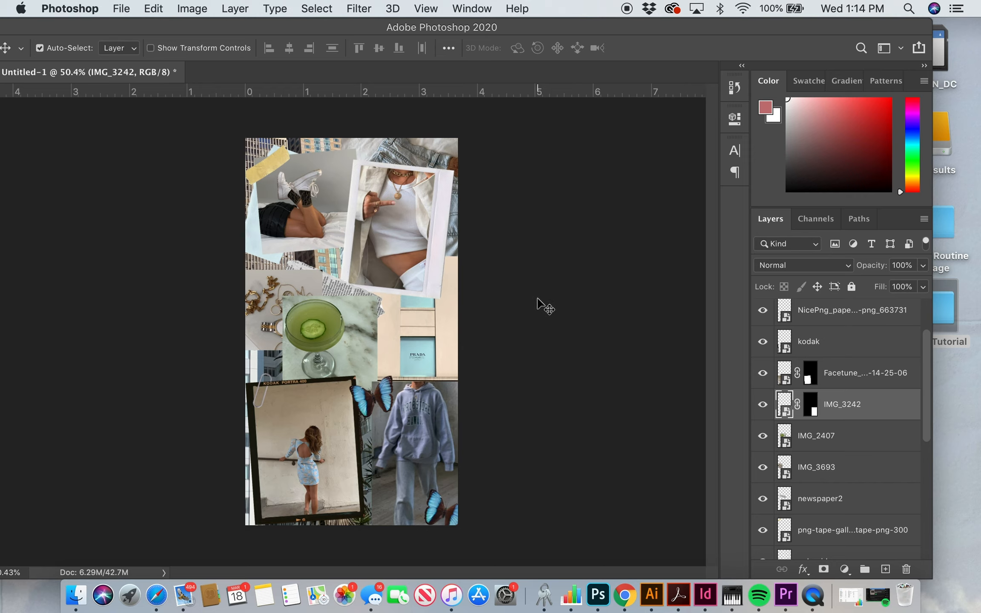
Step: Place IMG_4216.HEIC from the Collage Tutorial folder, scale it to 2.71%, and position it at the canvas's left edge beside the cocktail photo
{"action": "double_click", "coordinate": [944, 305]}
{"action": "scroll", "coordinate": [759, 364], "scroll_direction": "down", "scroll_amount": 5}
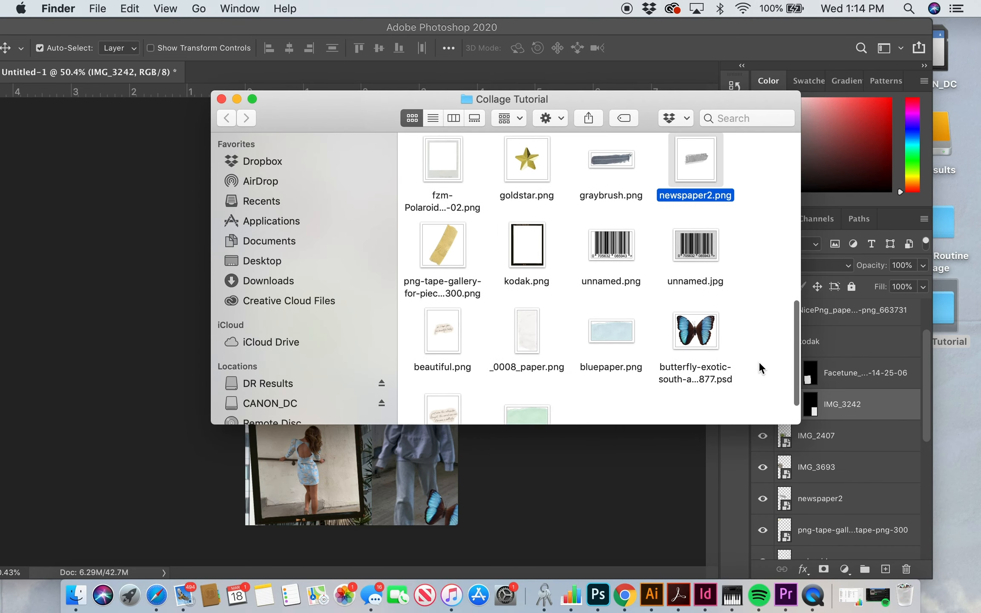
{"action": "scroll", "coordinate": [759, 367], "scroll_direction": "up", "scroll_amount": 5}
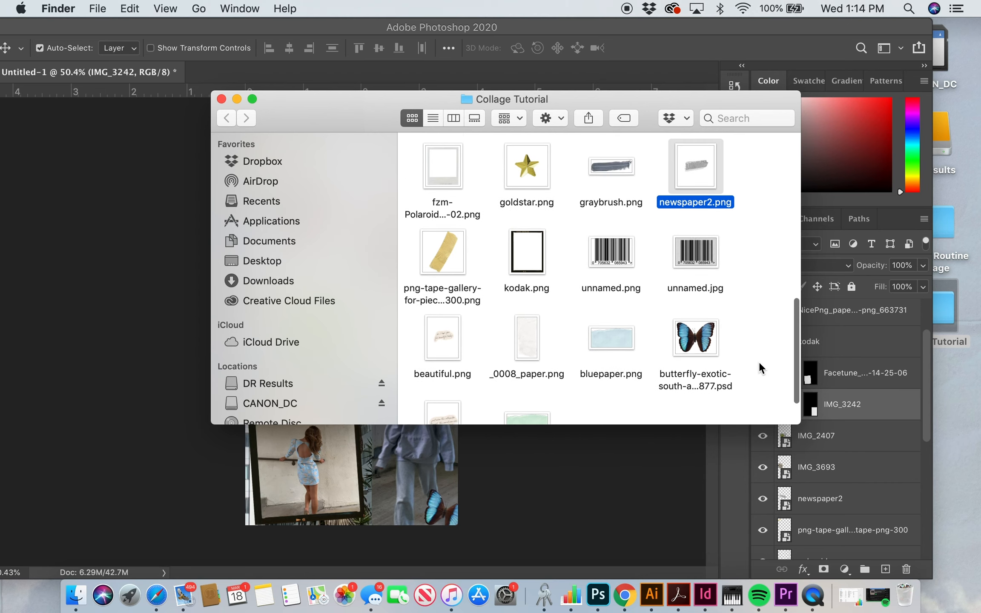
{"action": "scroll", "coordinate": [760, 368], "scroll_direction": "up", "scroll_amount": 5}
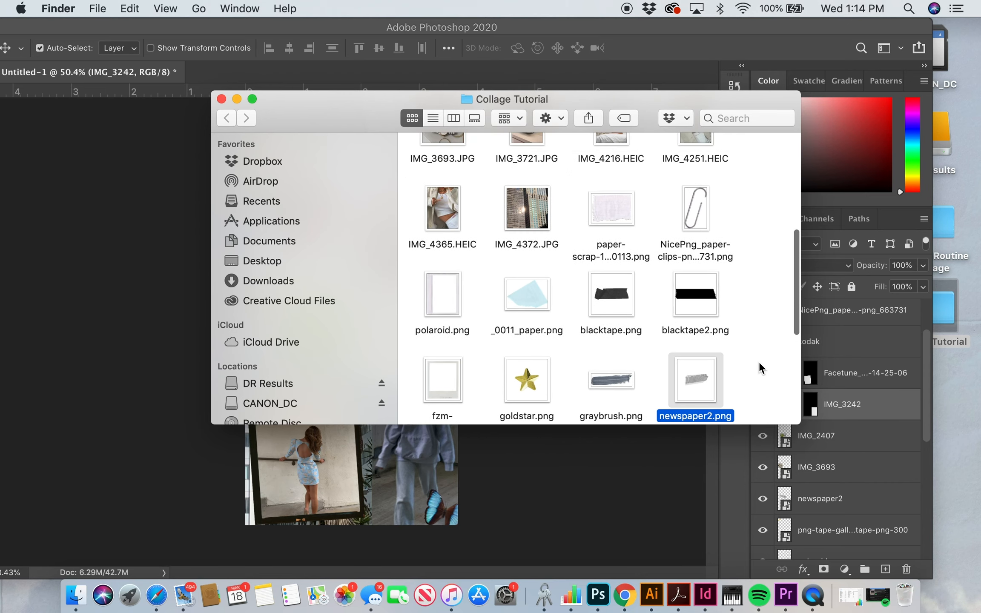
{"action": "scroll", "coordinate": [760, 369], "scroll_direction": "up", "scroll_amount": 4}
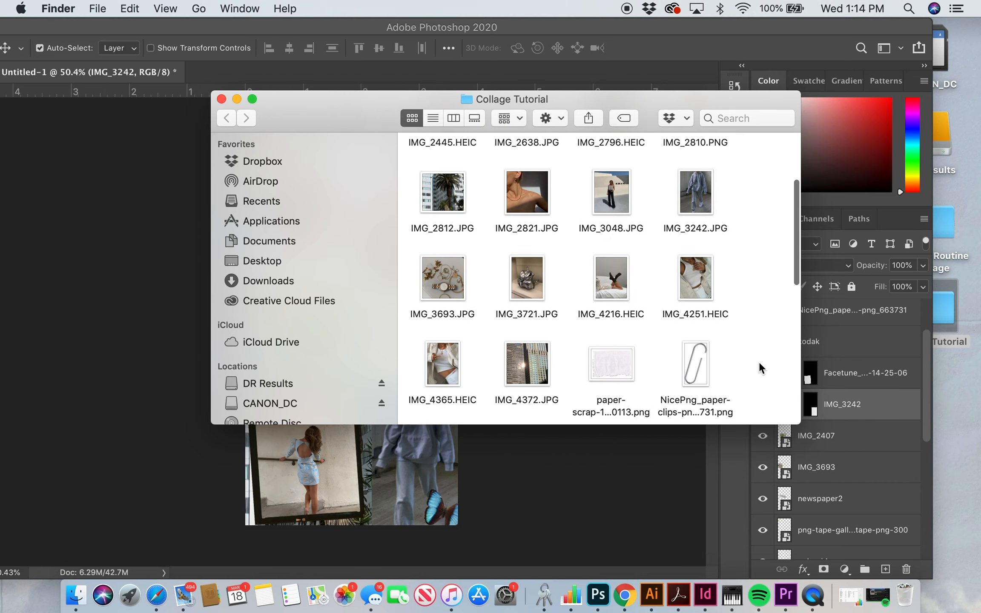
{"action": "left_click", "coordinate": [632, 330]}
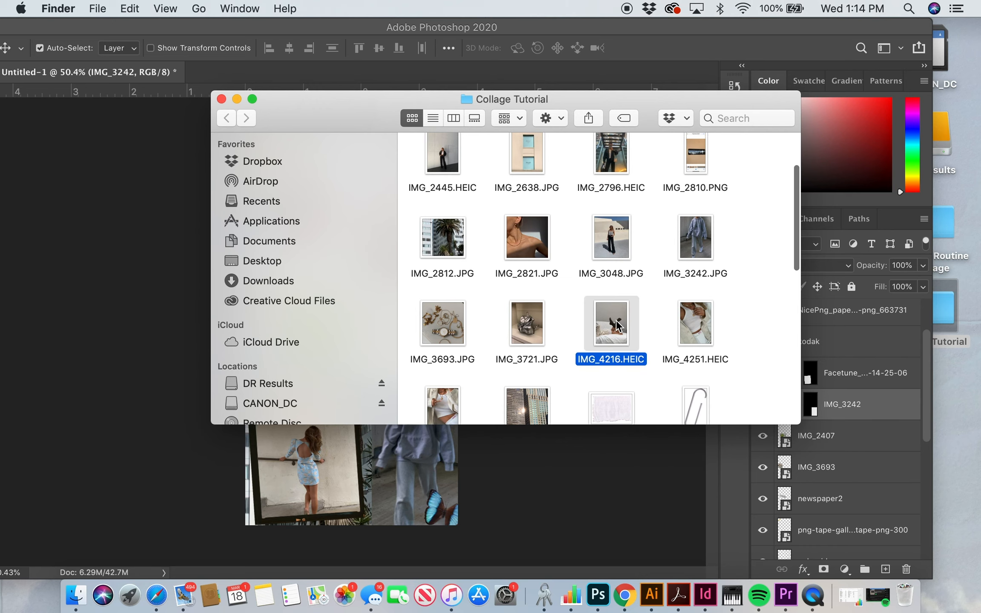
{"action": "left_click_drag", "start_coordinate": [617, 326], "coordinate": [416, 447]}
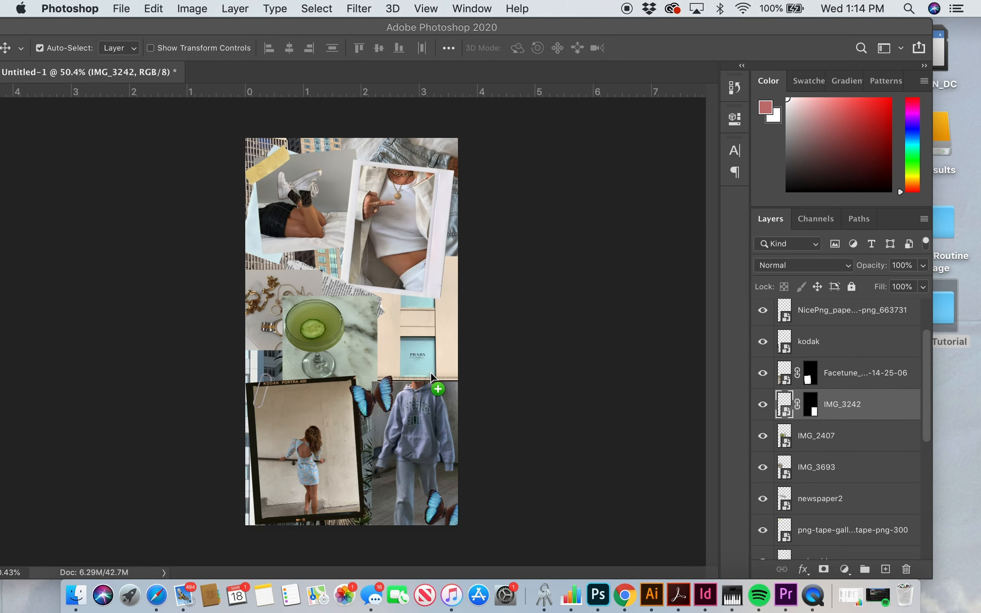
{"action": "left_click_drag", "start_coordinate": [431, 372], "coordinate": [435, 320]}
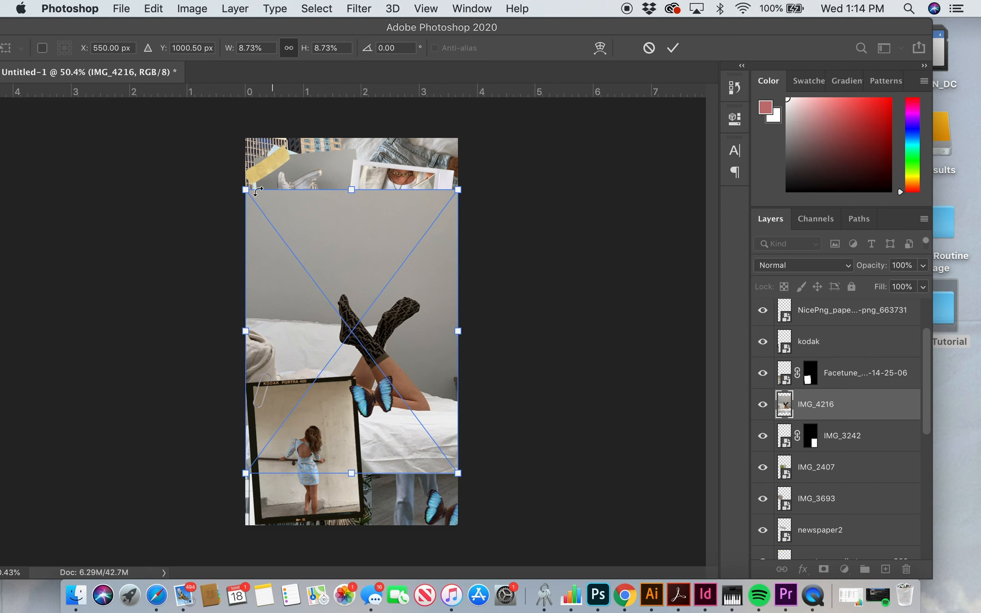
{"action": "left_click_drag", "start_coordinate": [264, 199], "coordinate": [268, 354]}
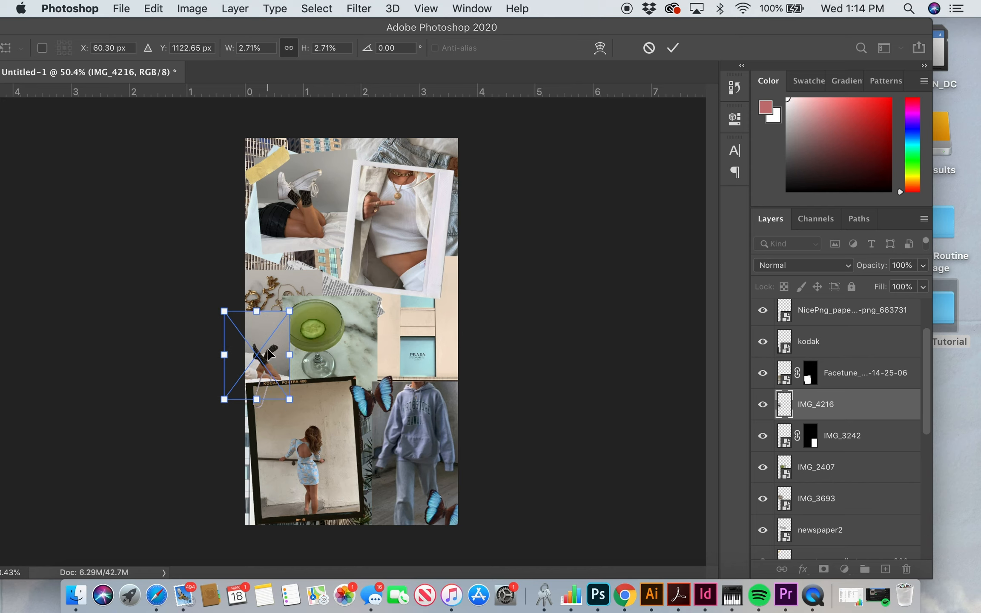
{"action": "key", "text": "Return"}
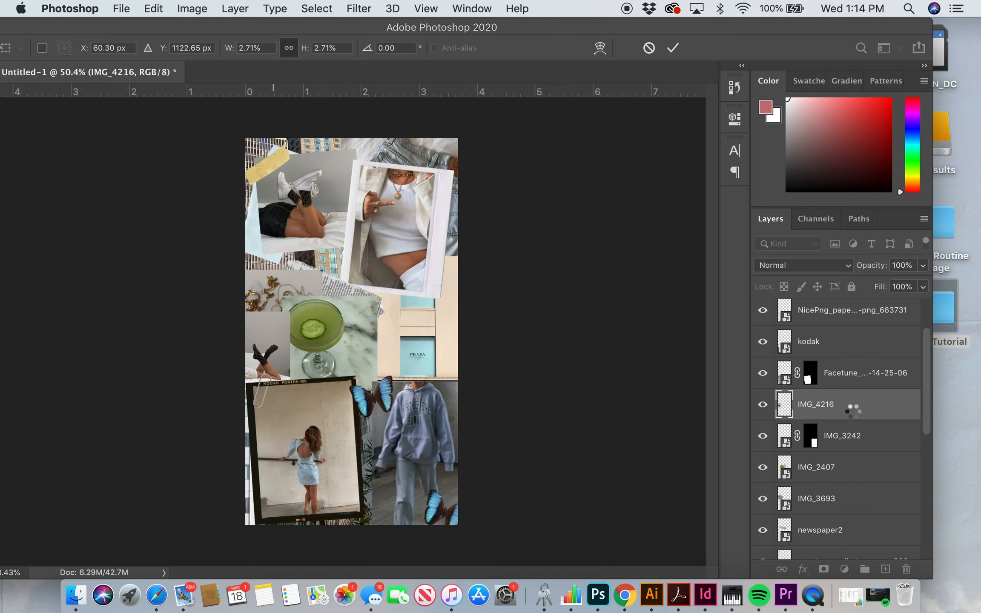
Step: Move the IMG_4216 layer below IMG_3693 and shift the photo slightly down toward the Kodak frame
{"action": "left_click_drag", "start_coordinate": [845, 406], "coordinate": [848, 505]}
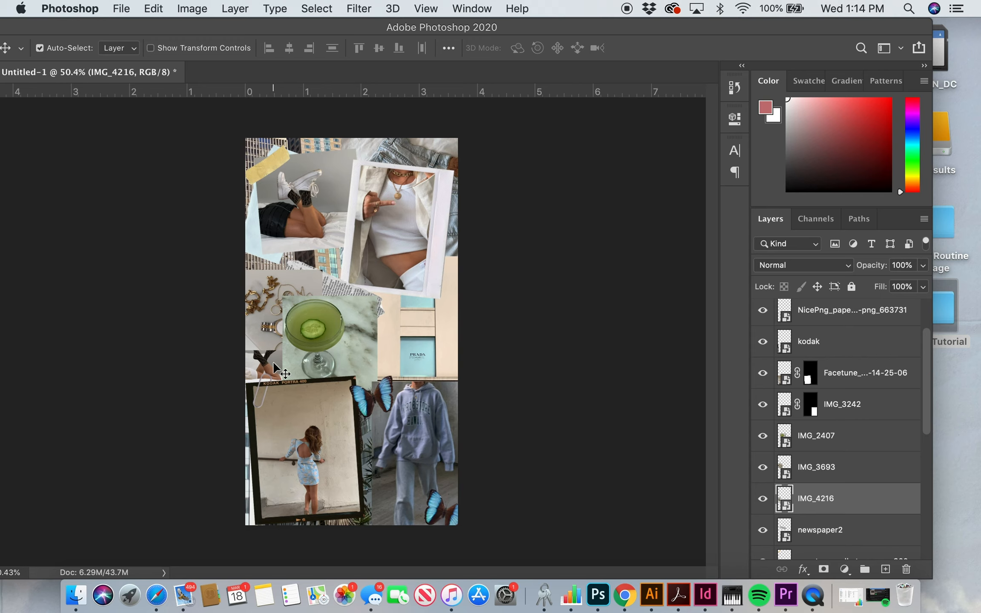
{"action": "left_click_drag", "start_coordinate": [273, 361], "coordinate": [273, 369]}
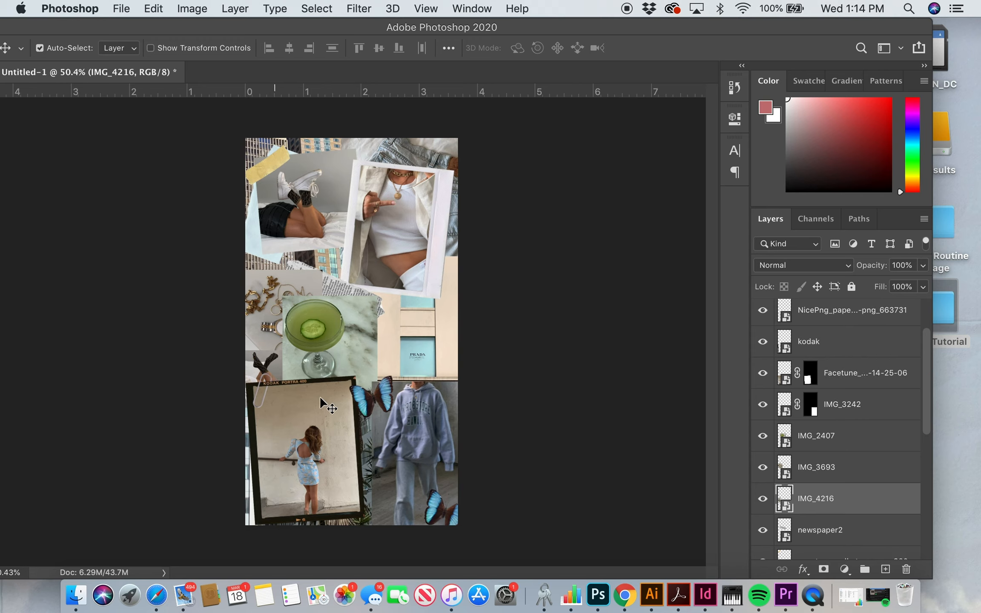